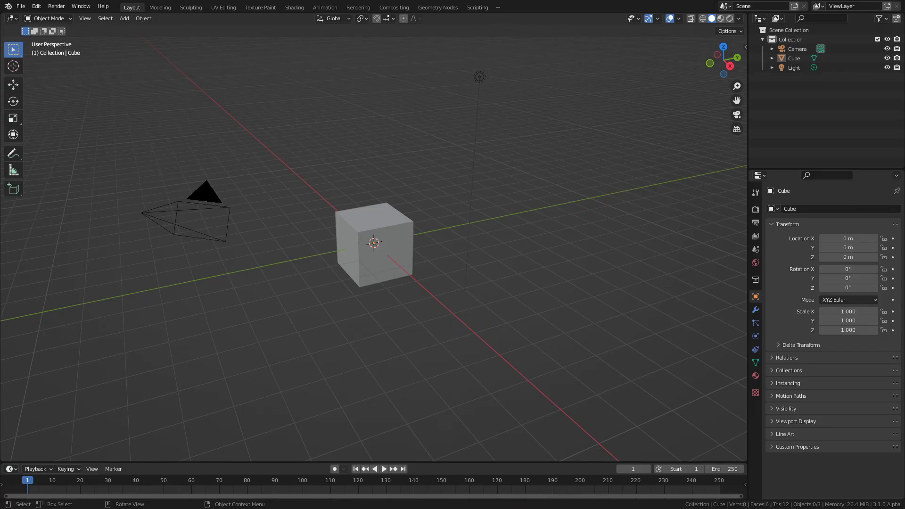
Delete all objects in the scene and add a plane at the origin.
key("a")
key("x")
left_click(434, 301)
key("shift+a")
mouse_move(434, 300)
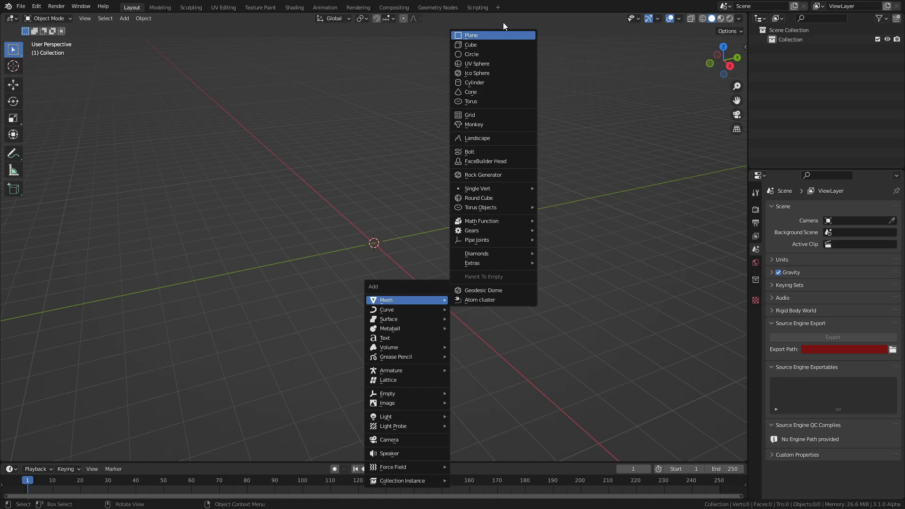
left_click(497, 35)
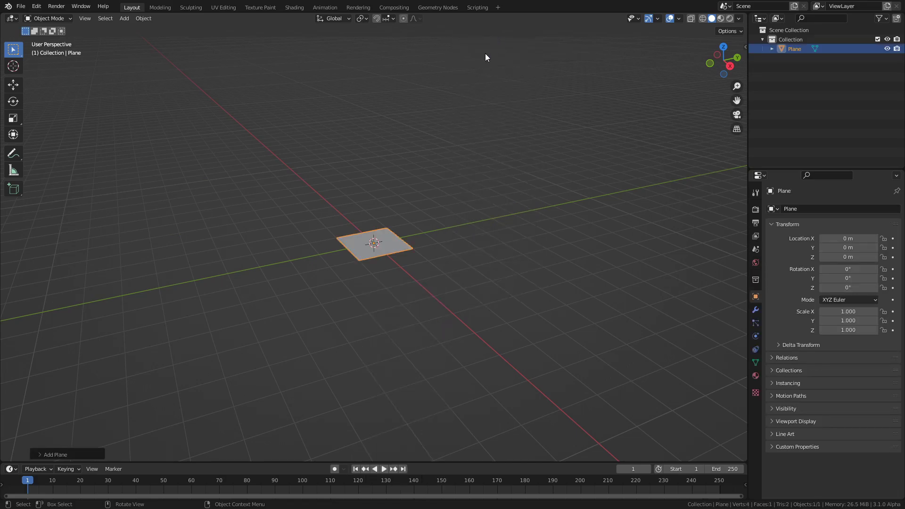
Add a Suzanne monkey, lower it along Z to -1.873 m, and save.
key("shift+a")
mouse_move(457, 194)
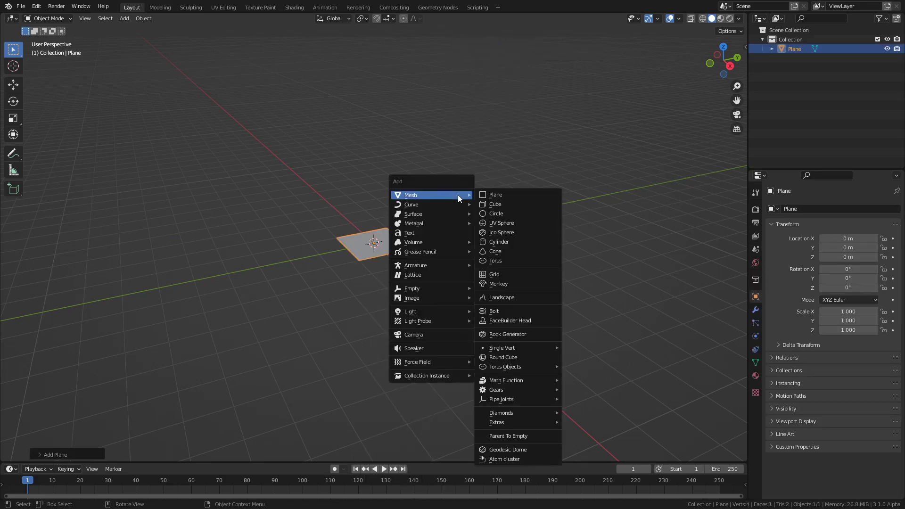
left_click(497, 284)
key("g")
key("z")
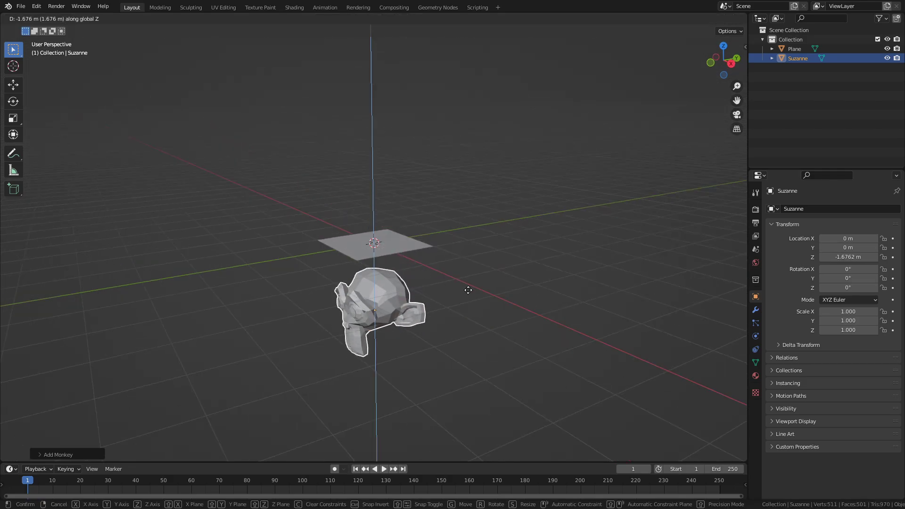
left_click(468, 295)
key("ctrl+s")
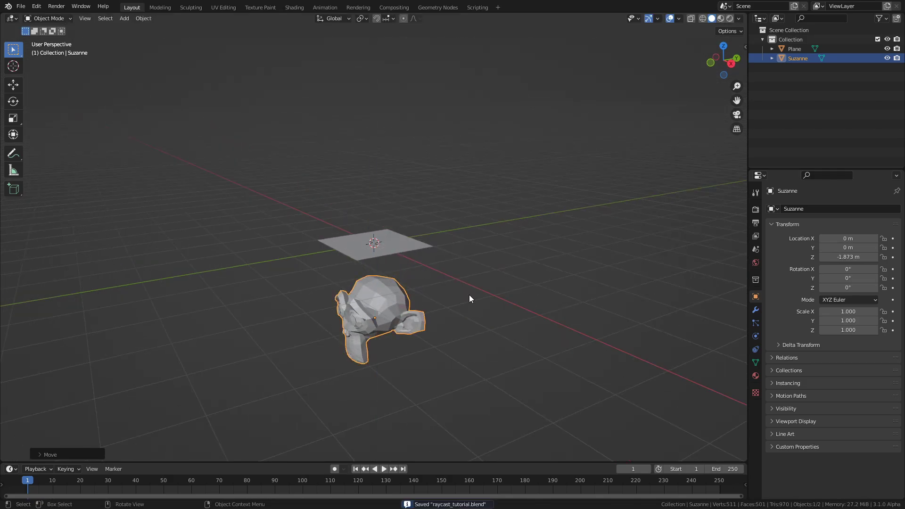
In the Geometry Nodes workspace, give the plane a new node tree and save.
left_click(437, 7)
scroll(588, 188, "up", 3)
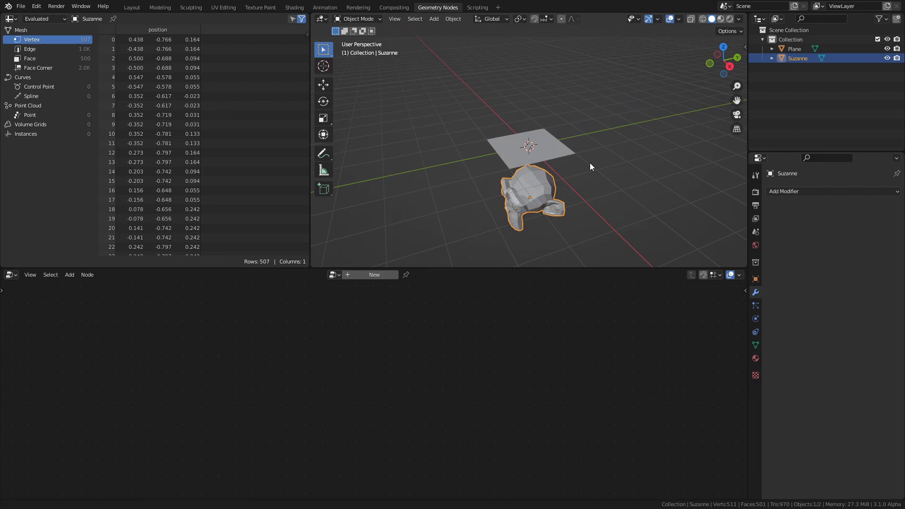
left_click(552, 149)
left_click(380, 275)
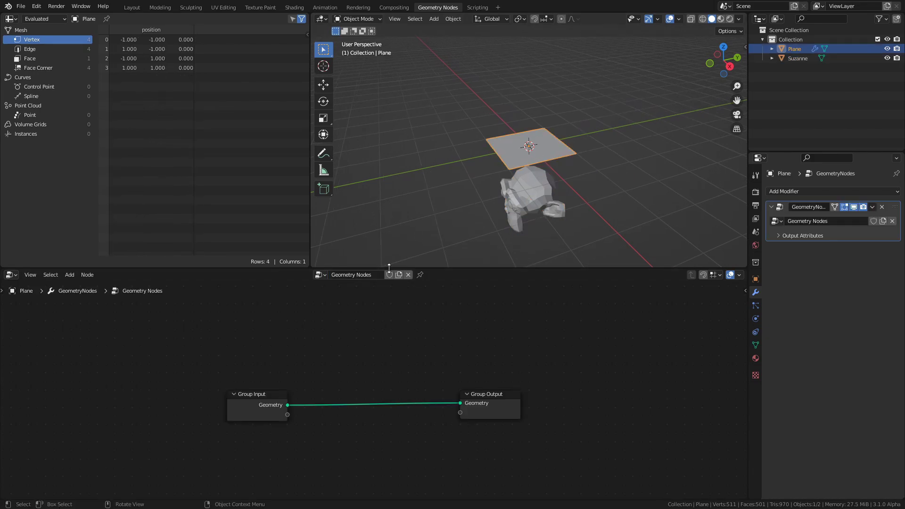
left_click_drag(471, 268, 471, 186)
key("ctrl+s")
Add a Relative Object Info node for Suzanne and delete the Group Input node.
left_click_drag(802, 58, 188, 361)
key("ctrl+z")
left_click(267, 432)
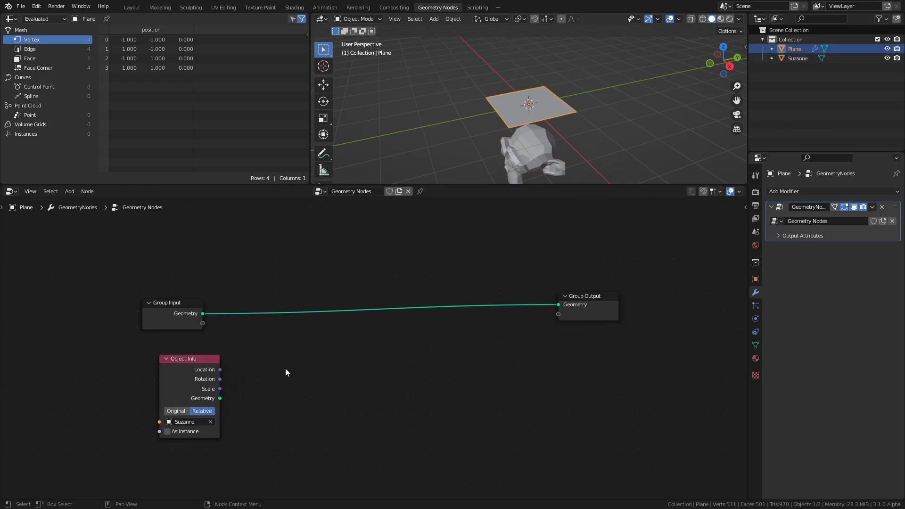
key("ctrl+s")
left_click(166, 312)
key("x")
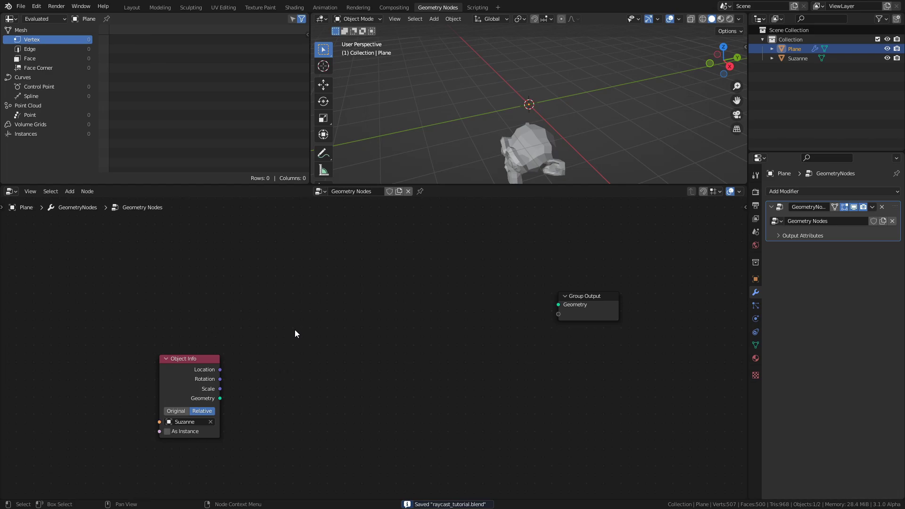
Add a Grid node sized 3 m with 100 vertices on each axis, then save.
key("shift+a")
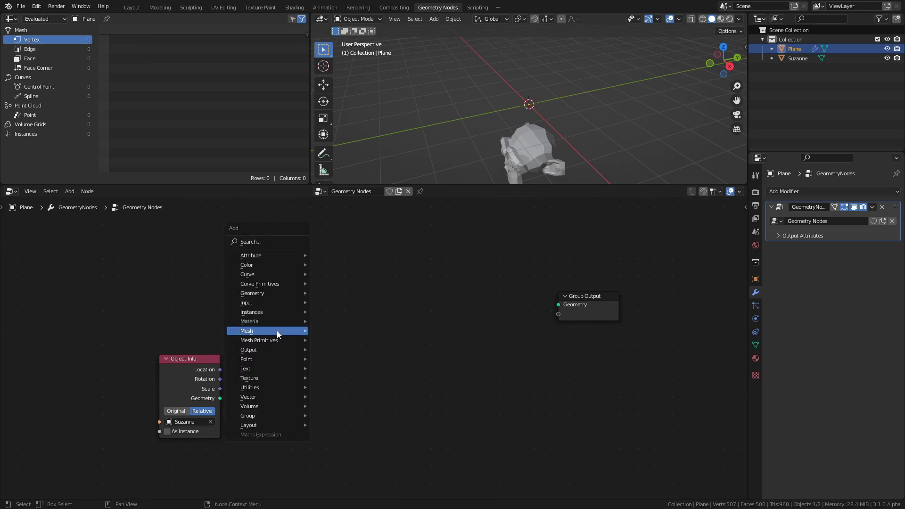
mouse_move(277, 341)
left_click(359, 369)
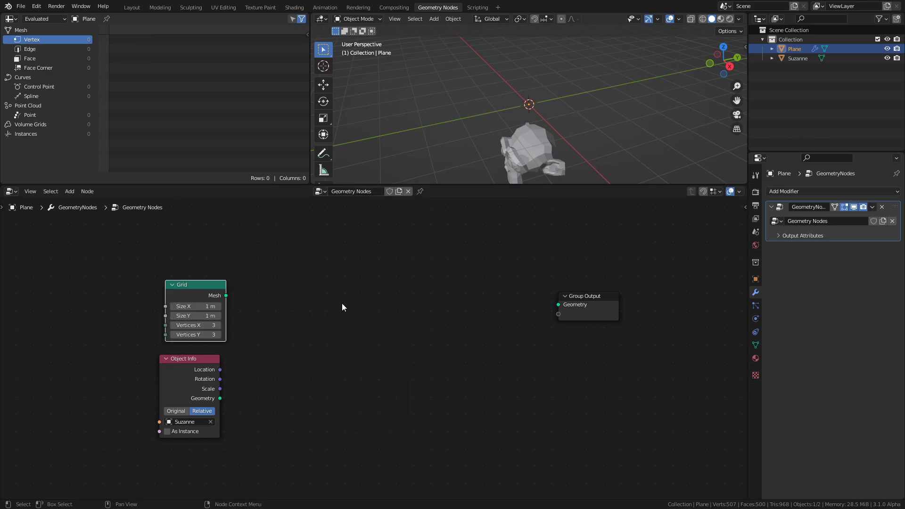
left_click_drag(183, 312, 181, 299)
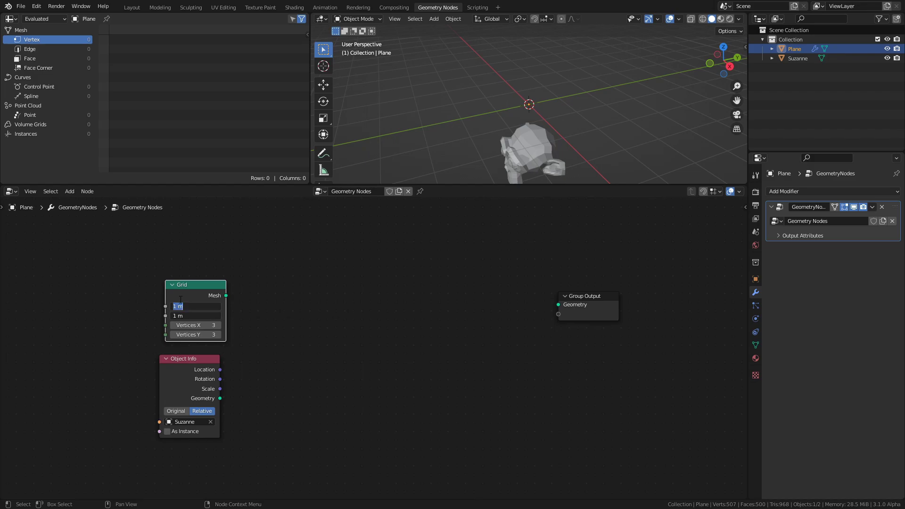
type("3")
key("Return")
left_click_drag(191, 335, 192, 327)
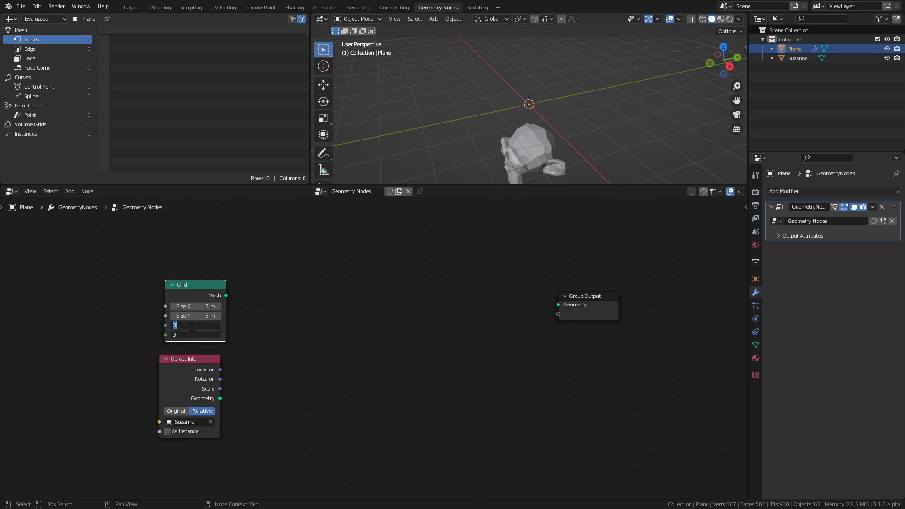
type("100")
key("Return")
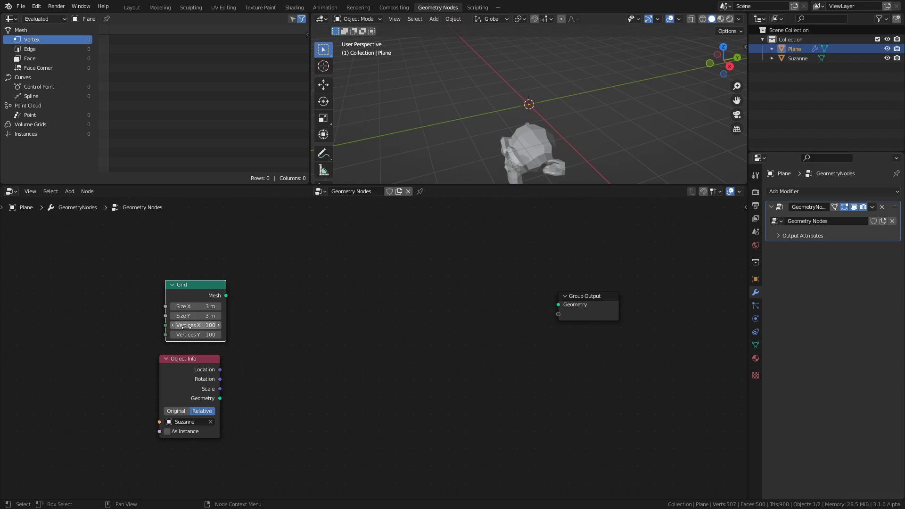
key("ctrl+s")
Add Instance on Points, fed by the Grid mesh and output to Group Output.
key("shift+a")
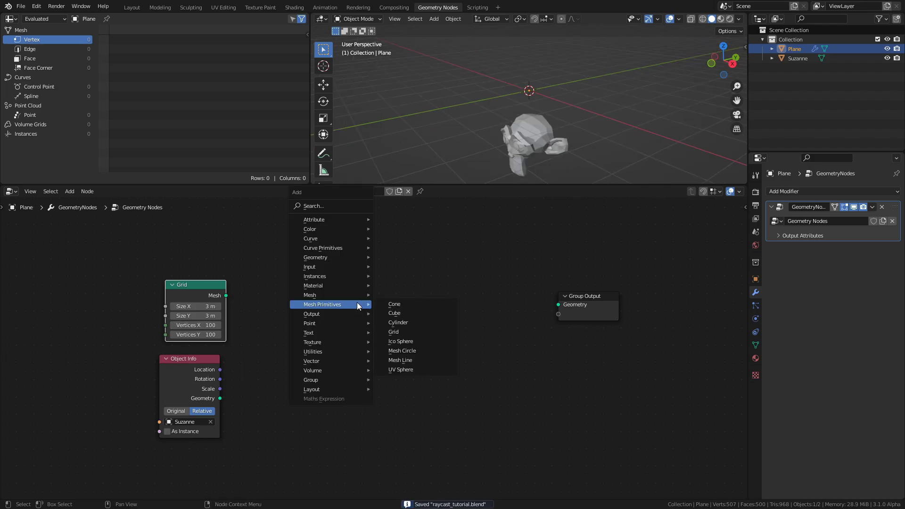
mouse_move(373, 276)
left_click(406, 275)
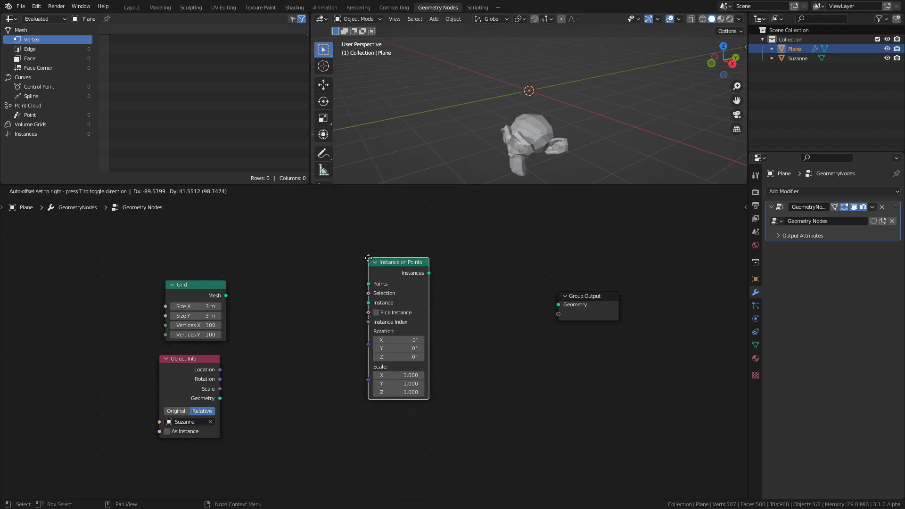
left_click(430, 264)
left_click_drag(430, 264, 558, 304)
left_click_drag(225, 296, 366, 276)
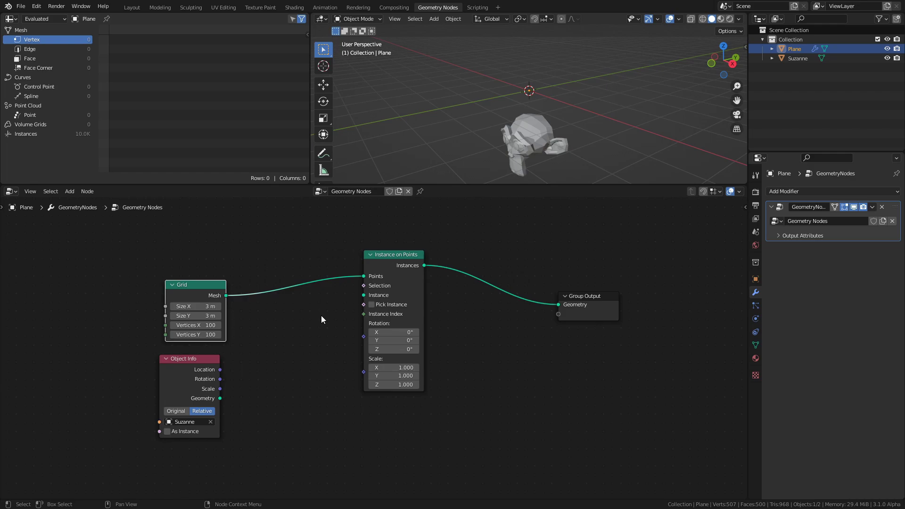
Add a 0.015 m Cube node as the instanced shape and save.
key("shift+a")
mouse_move(316, 323)
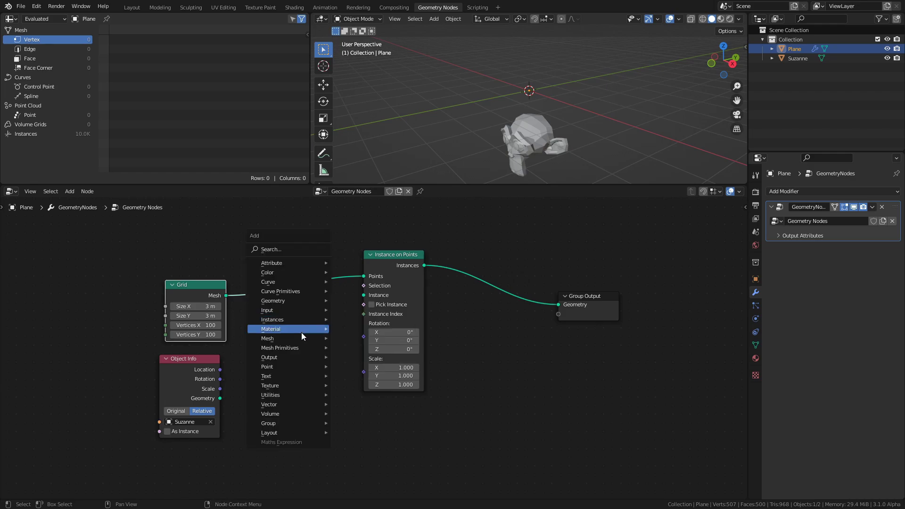
mouse_move(296, 347)
left_click(364, 357)
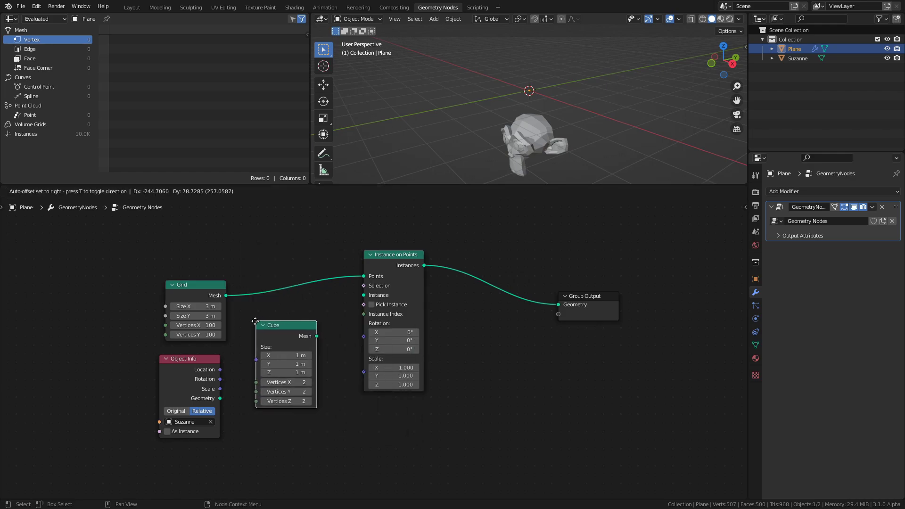
left_click(255, 325)
left_click_drag(313, 335, 363, 296)
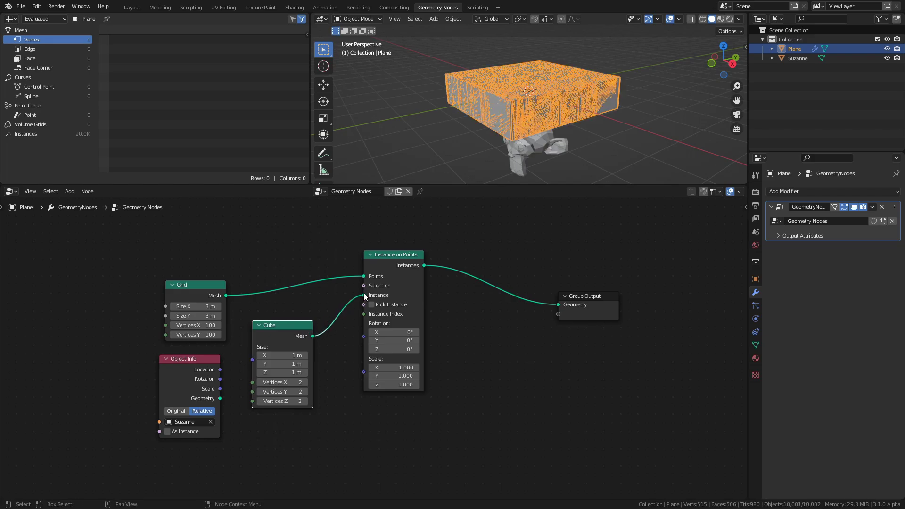
middle_click_drag(327, 388, 347, 378)
scroll(347, 377, "up", 1)
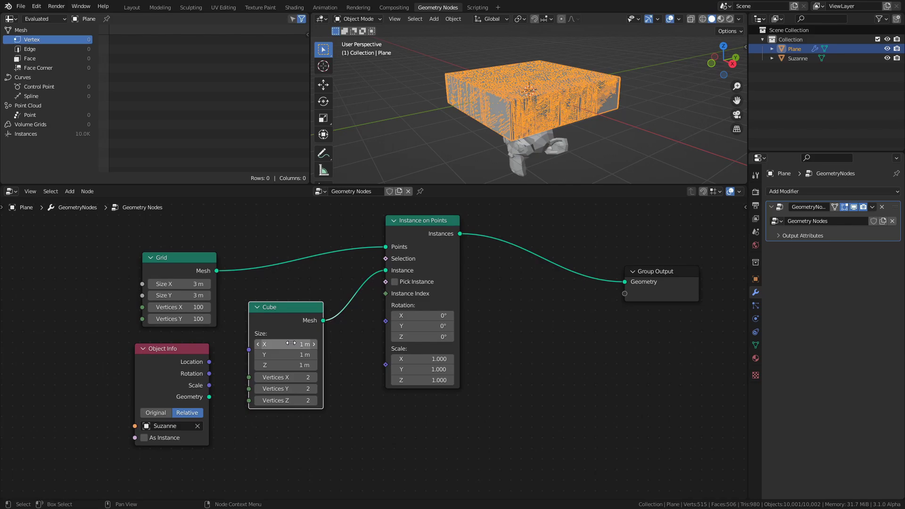
left_click(295, 346)
type("0.015")
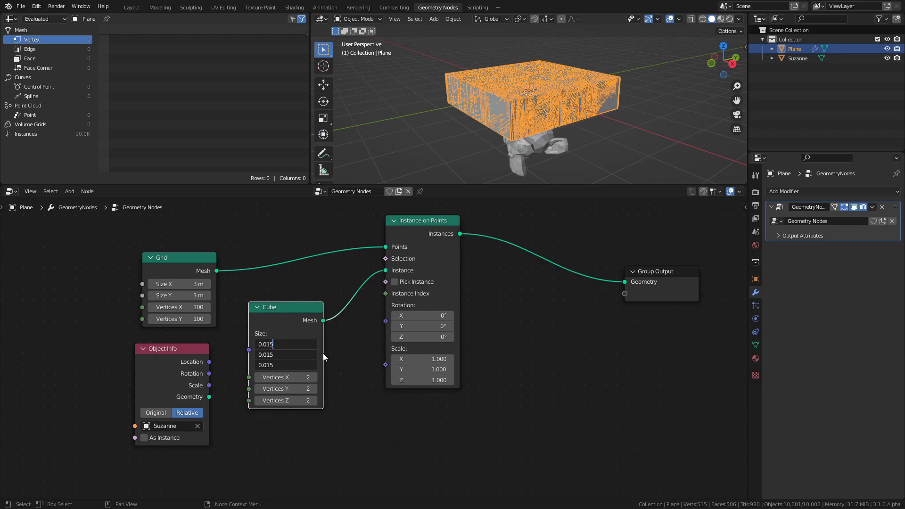
key("Return")
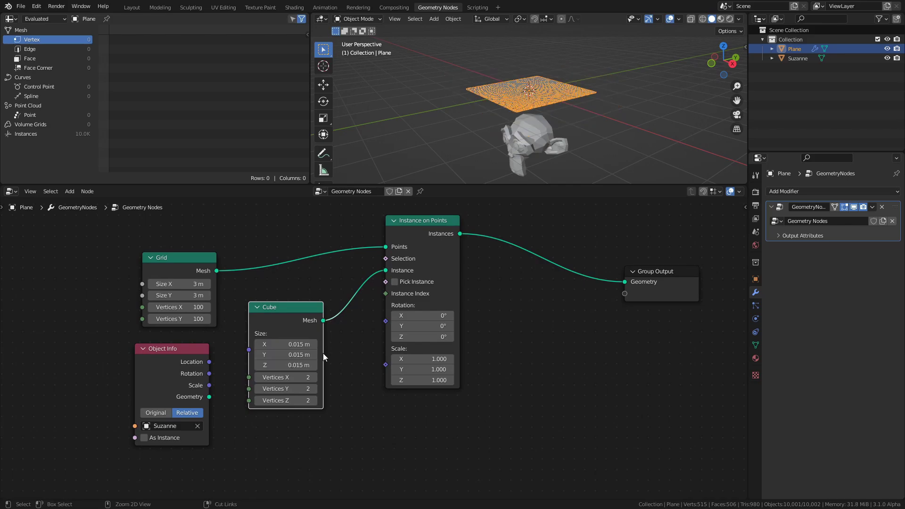
key("ctrl+s")
scroll(530, 86, "up", 6)
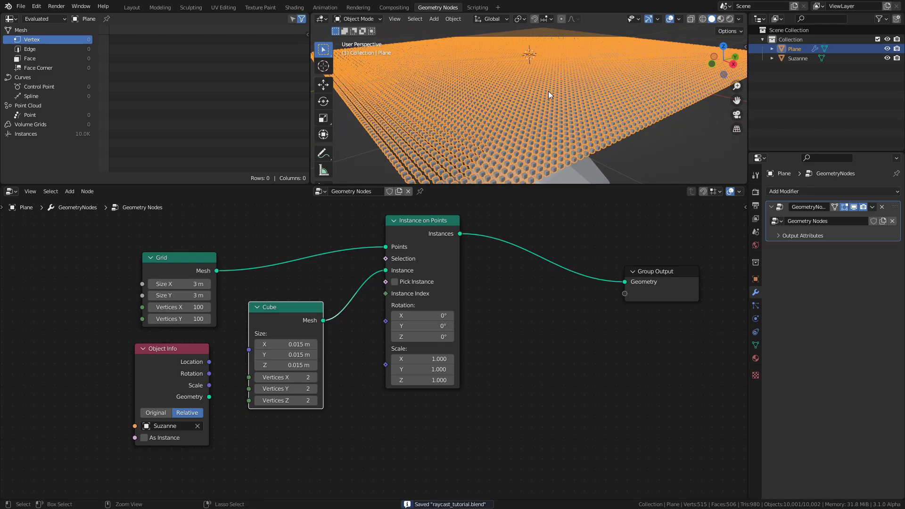
Search 'ray' to add a Raycast node below the Cube node, then save.
key("alt+a")
scroll(548, 91, "down", 5)
scroll(414, 354, "down", 3)
key("shift+a")
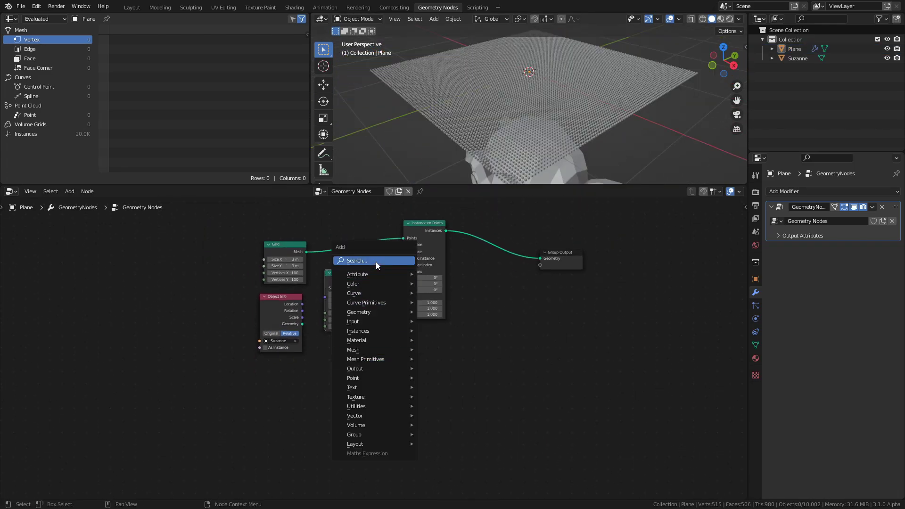
left_click(375, 261)
type("ray")
left_click(390, 277)
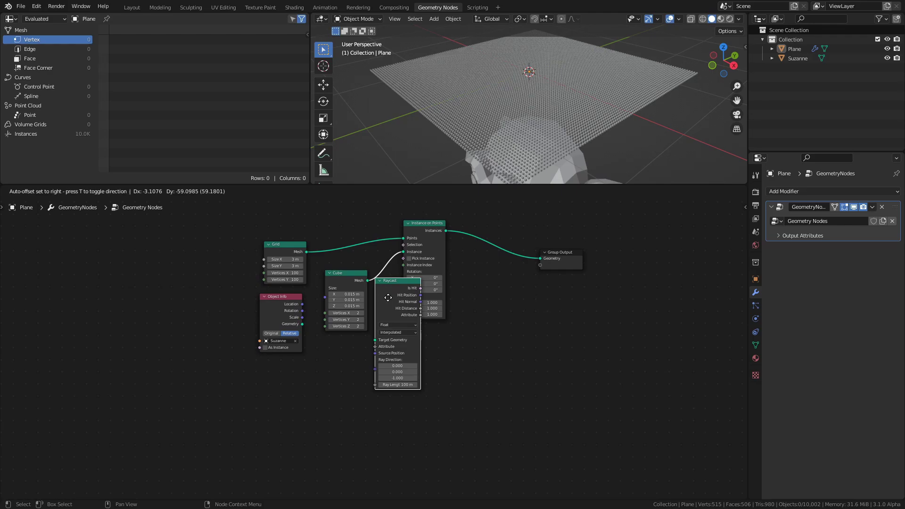
left_click(347, 335)
middle_click_drag(427, 410, 473, 385)
scroll(471, 383, "up", 4)
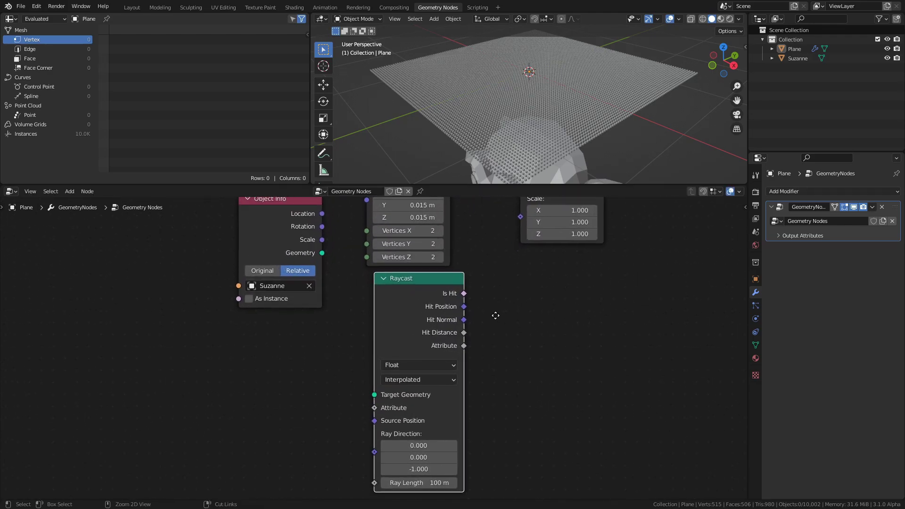
key("ctrl+s")
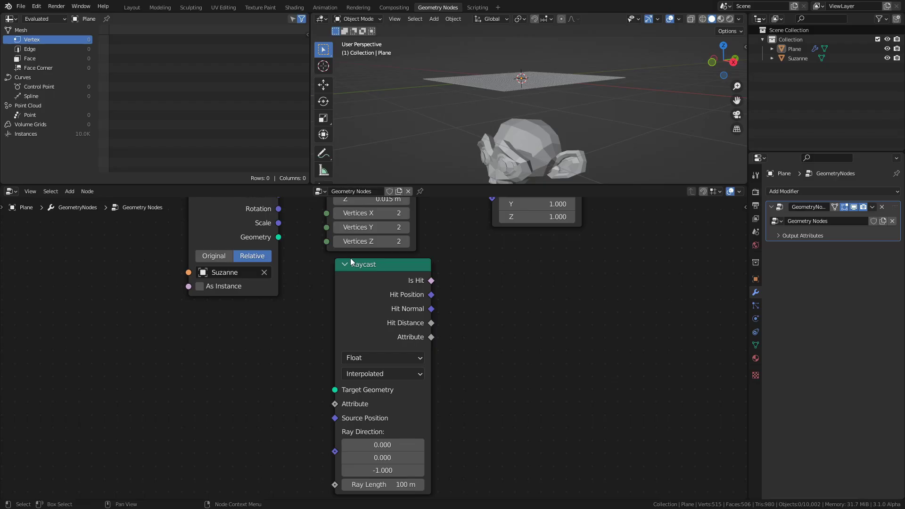
Connect Suzanne's Object Info Geometry to the Raycast Target Geometry input.
scroll(349, 258, "down", 2)
mouse_move(275, 243)
left_mouse_down()
mouse_move(285, 256)
mouse_move(250, 307)
mouse_move(248, 337)
left_mouse_up()
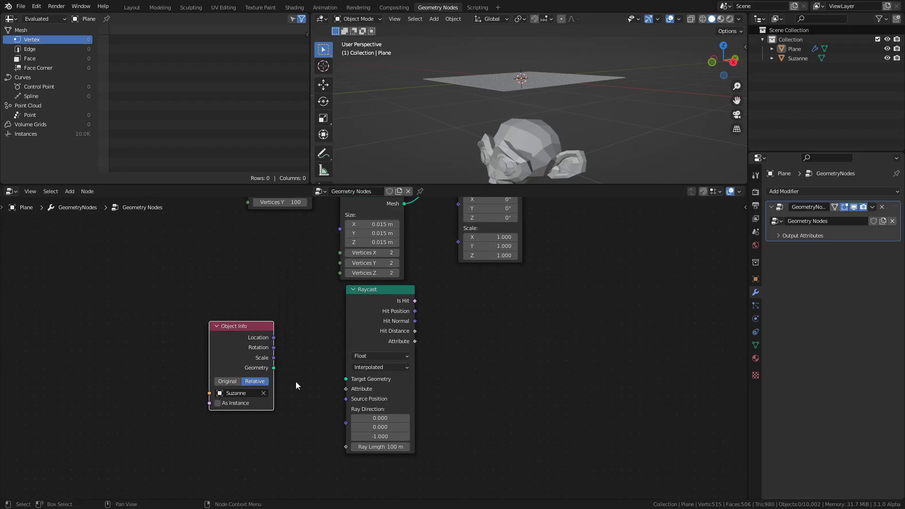
left_click_drag(274, 368, 348, 379)
scroll(453, 367, "right", 5)
scroll(453, 367, "up", 3)
Insert Set Position before Group Output, driven by Hit Position and Is Hit.
key("shift+a")
left_click(461, 305)
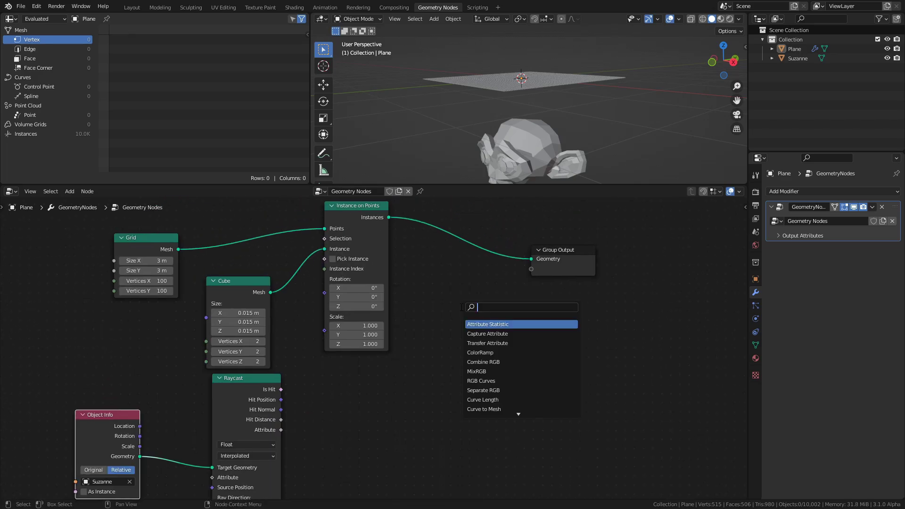
type("set pos")
key("Return")
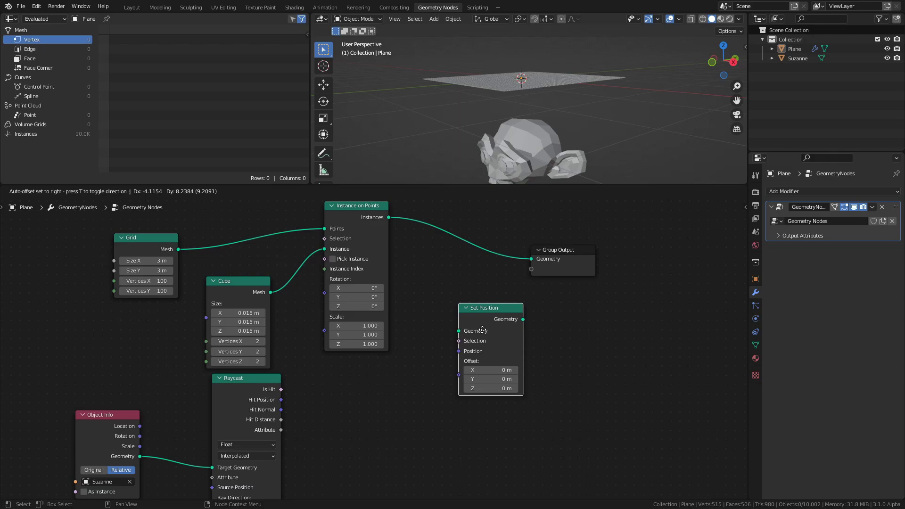
left_click(454, 259)
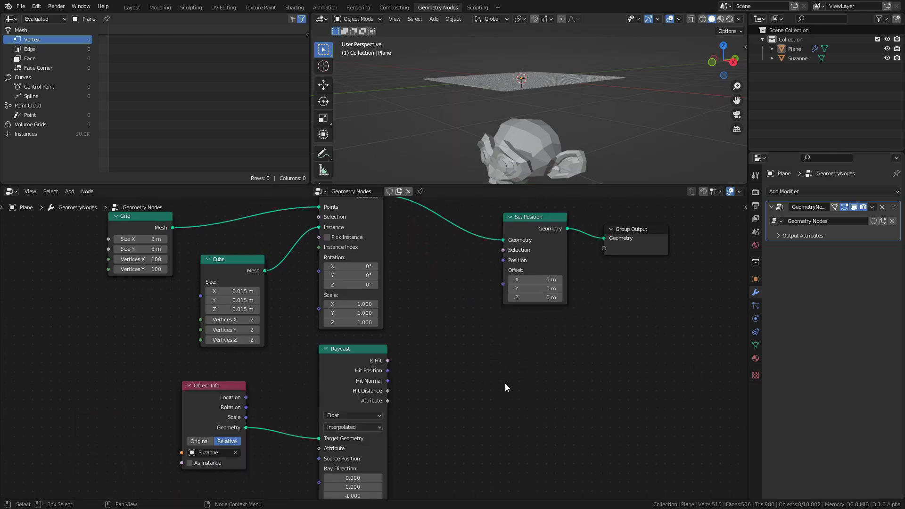
left_click_drag(387, 372, 502, 260)
middle_click_drag(536, 120, 528, 101)
scroll(522, 111, "up", 5)
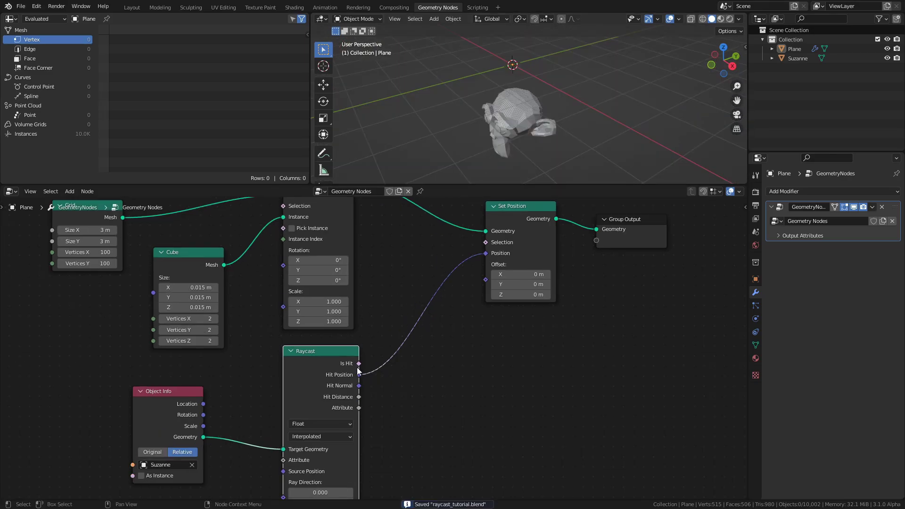
left_click_drag(359, 364, 486, 242)
middle_click_drag(478, 140, 546, 134)
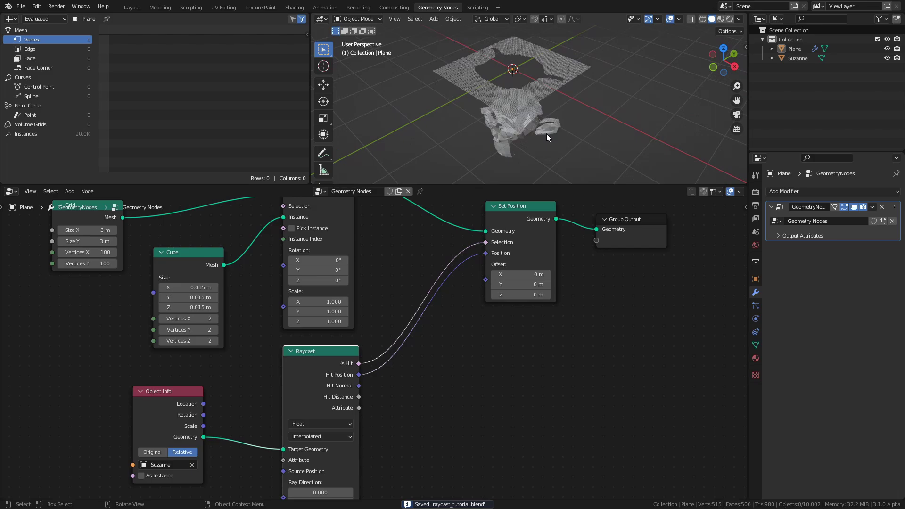
Trackball-rotate Suzanne twice to a new orientation, deselect everything, and save.
left_click(547, 134)
key("r")
key("r")
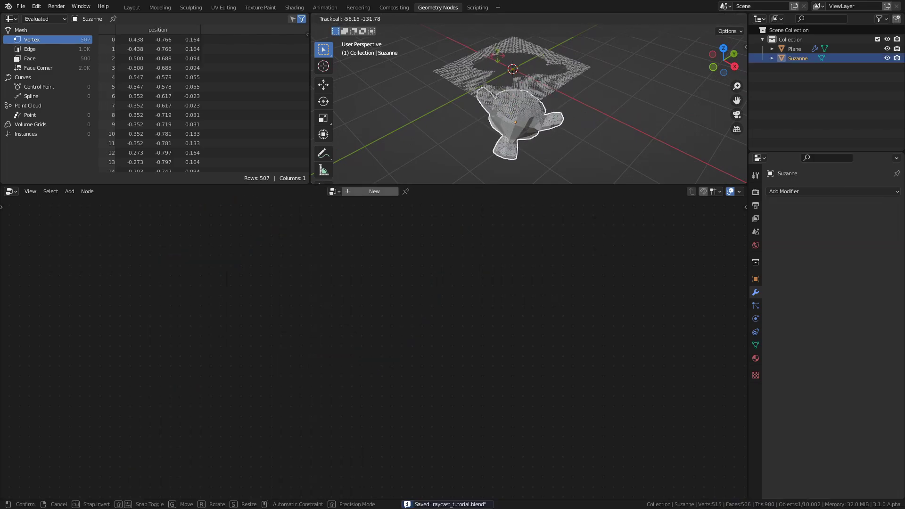
left_click(627, 98)
middle_click_drag(627, 98, 629, 121)
key("r")
key("r")
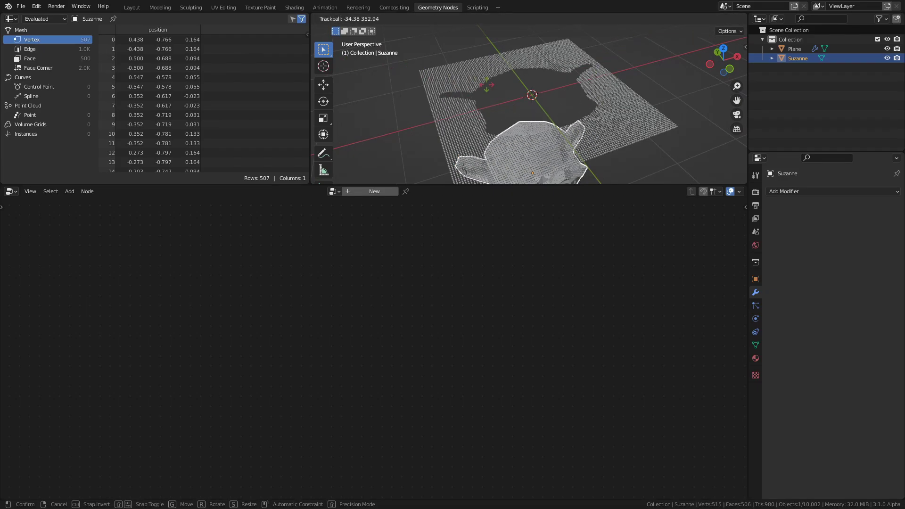
left_click(501, 86)
middle_click_drag(501, 86, 532, 141)
left_click(535, 119)
key("alt+a")
key("ctrl+s")
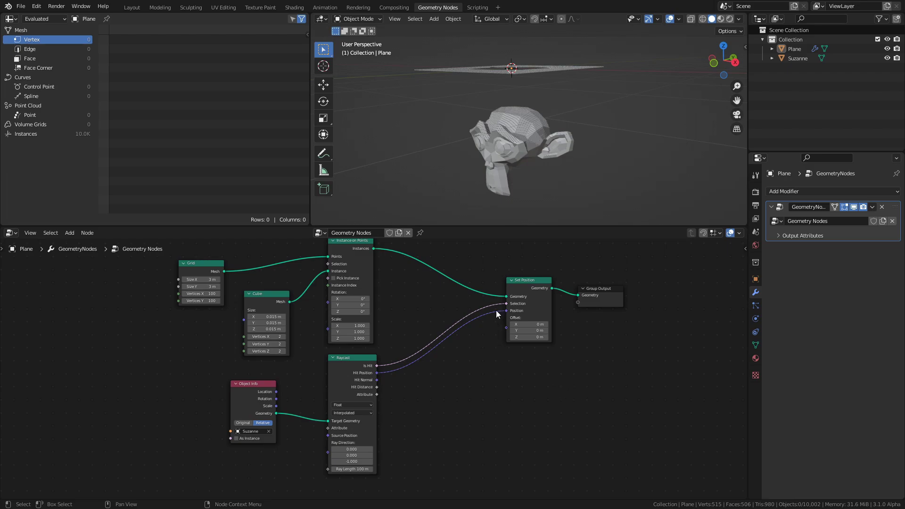
Cut the Hit Position link into Set Position and shift Set Position rightward.
right_click(496, 310)
right_click_drag(490, 347, 494, 308, "ctrl")
mouse_move(670, 355)
left_mouse_down()
mouse_move(500, 283)
mouse_move(592, 280)
left_mouse_up()
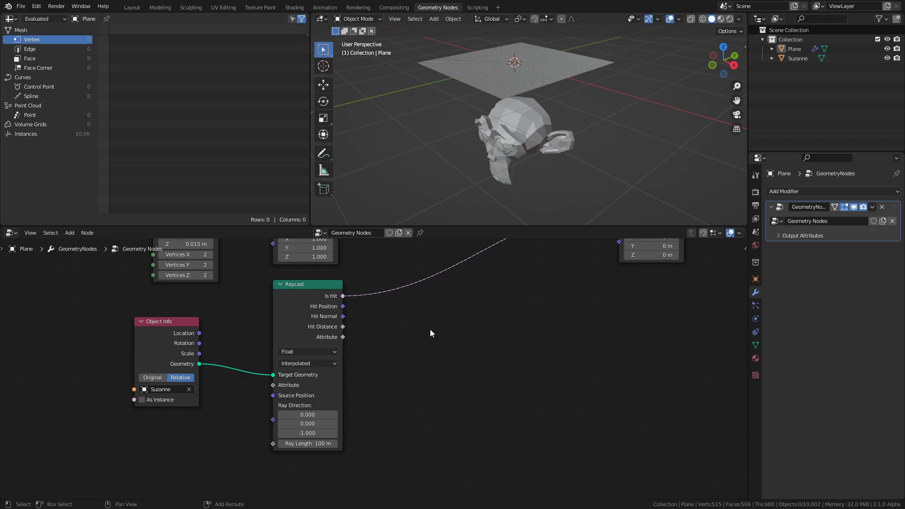
Add a Math node set to Multiply with Clamp enabled.
key("shift+a")
mouse_move(426, 318)
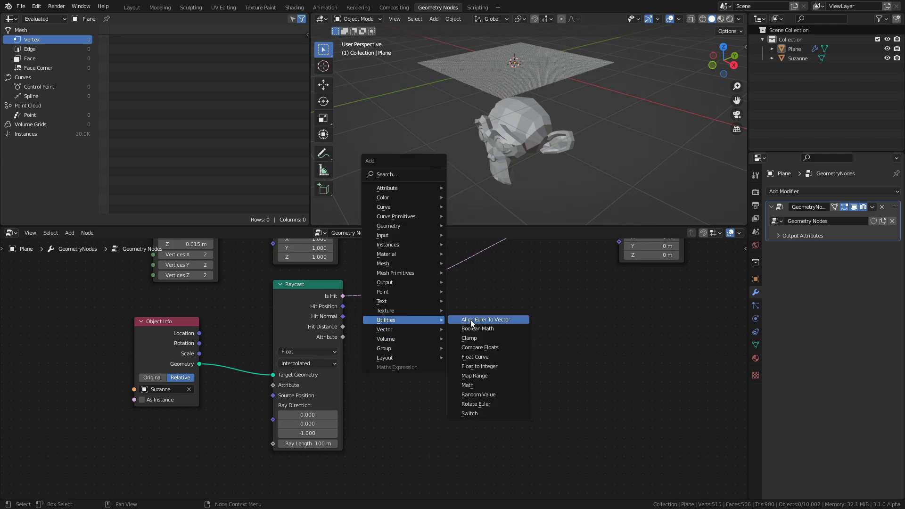
left_click(490, 385)
left_click(433, 306)
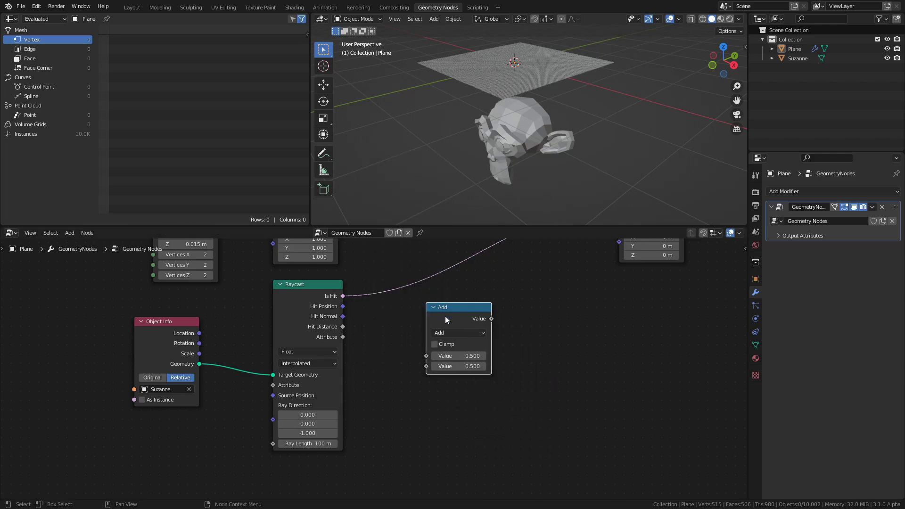
left_click(449, 332)
left_click(445, 376)
left_click_drag(461, 309, 444, 309)
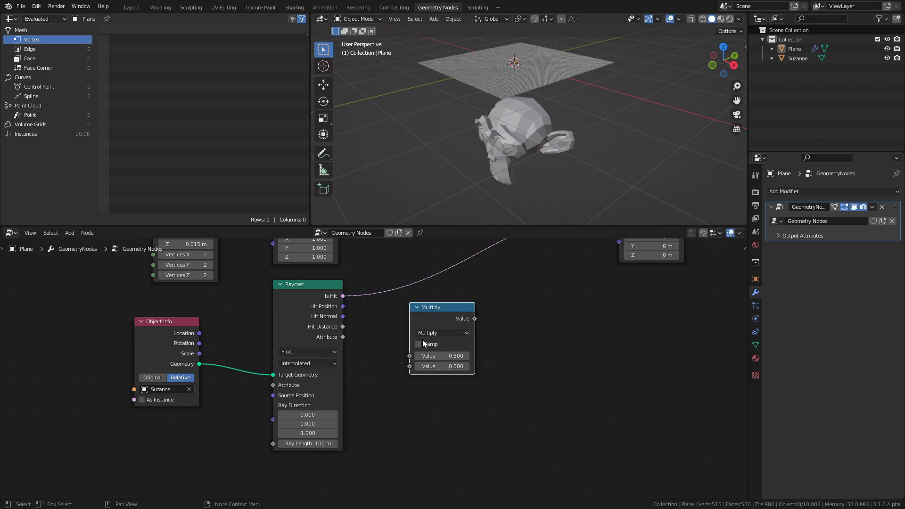
left_click(419, 344)
Duplicate the Multiply node and switch the copy to Subtract.
key("shift+d")
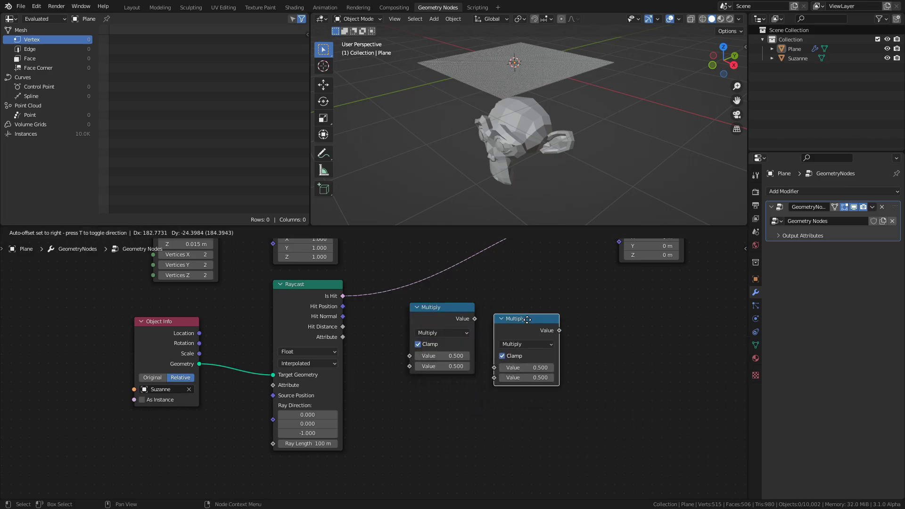
left_click(525, 308)
left_click(529, 332)
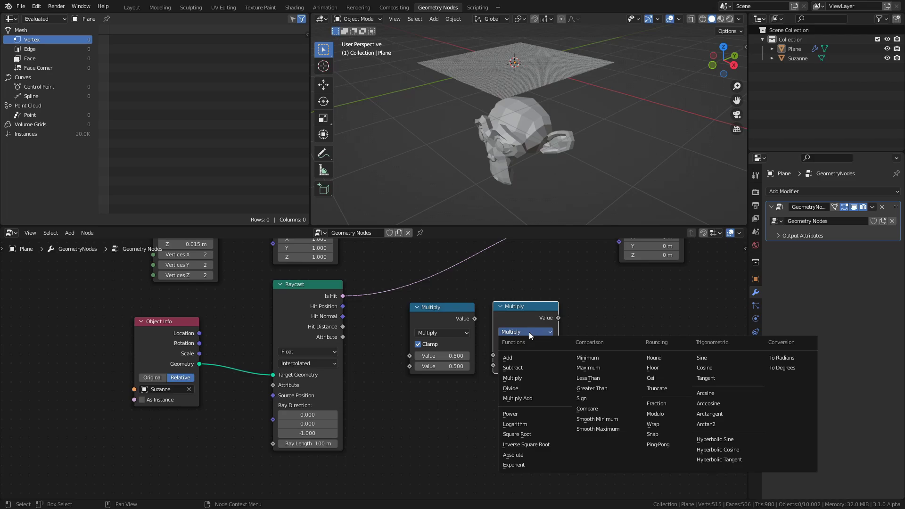
left_click(521, 372)
middle_click_drag(596, 334, 483, 362)
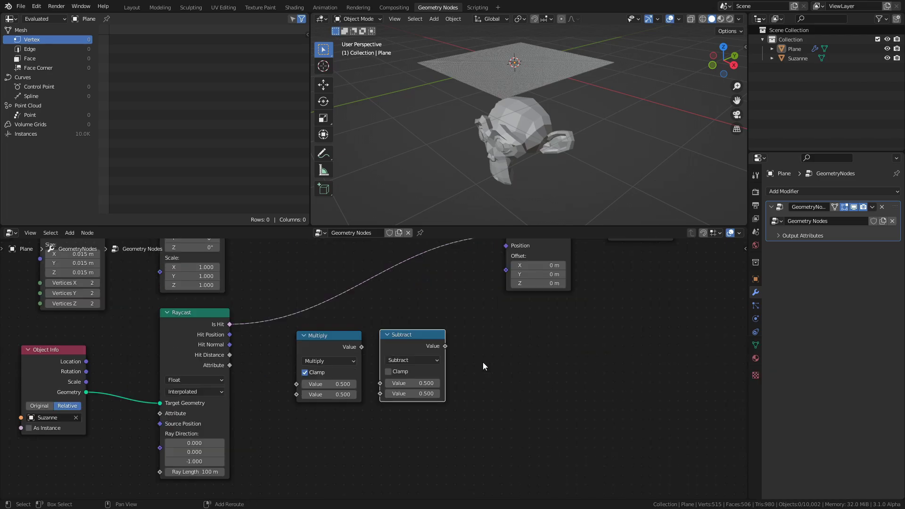
Add a Map Range node below Subtract and a Combine XYZ node.
key("shift+a")
mouse_move(483, 361)
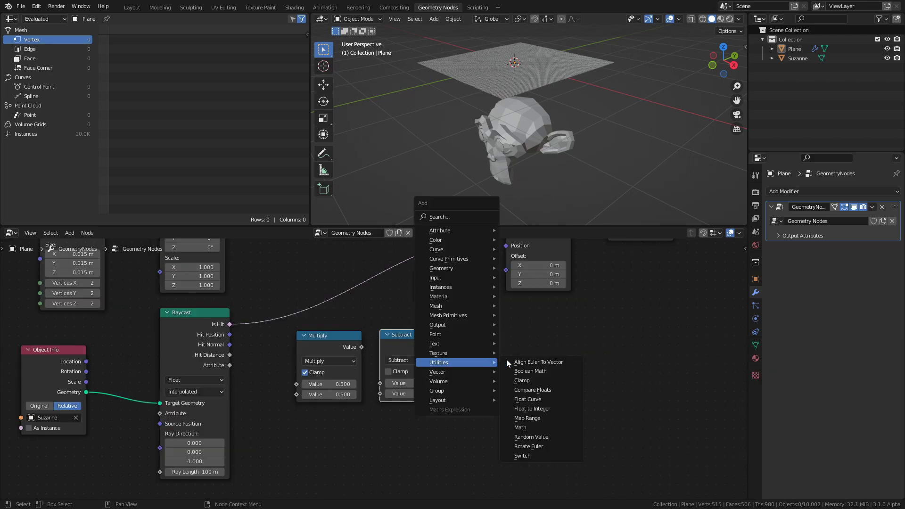
left_click(527, 418)
left_click(479, 398)
middle_click_drag(546, 345, 489, 418)
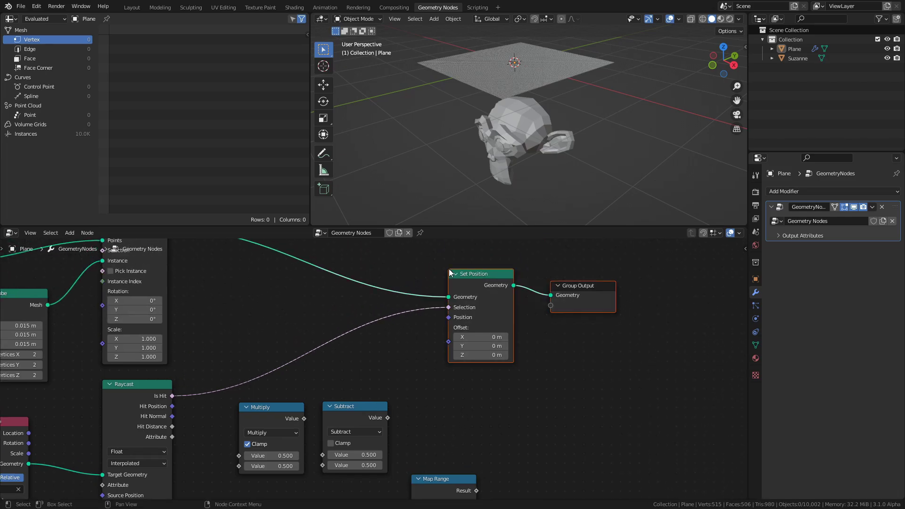
left_click_drag(467, 271, 631, 271)
middle_click_drag(493, 424, 475, 320)
key("shift+a")
mouse_move(466, 329)
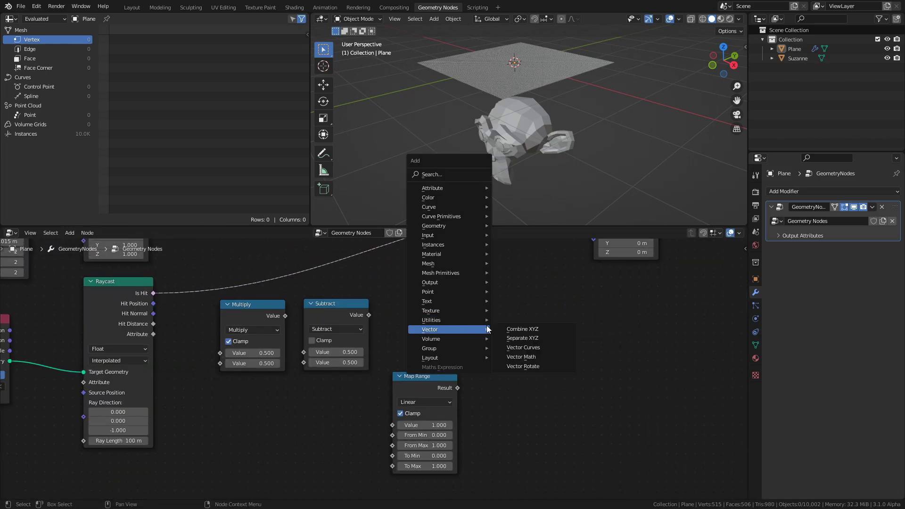
left_click(514, 329)
Place Combine XYZ, add a Separate XYZ node below Multiply, and save.
left_click(490, 273)
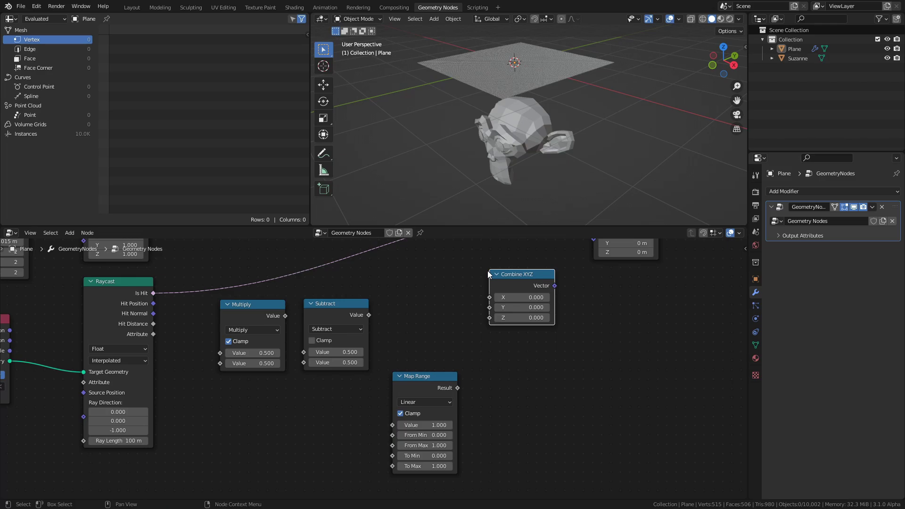
middle_click_drag(428, 319, 548, 294)
key("shift+a")
mouse_move(427, 355)
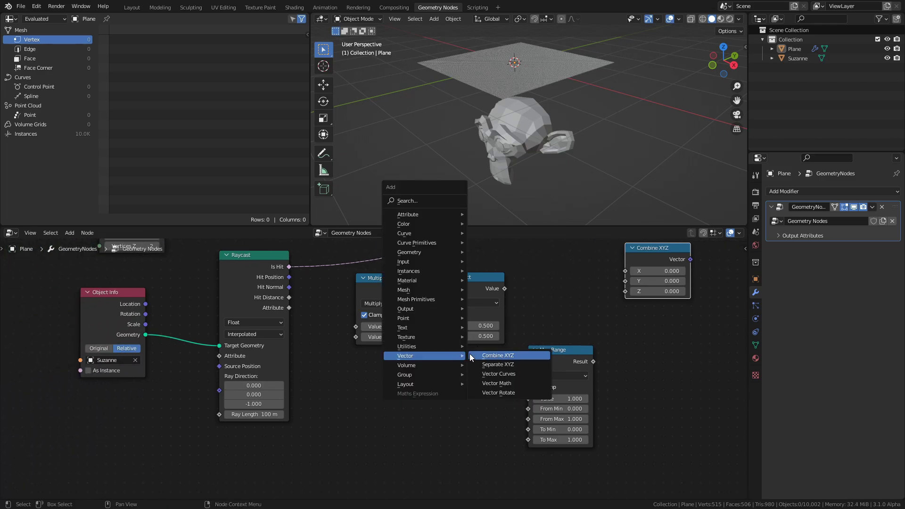
left_click(501, 368)
left_click(433, 367)
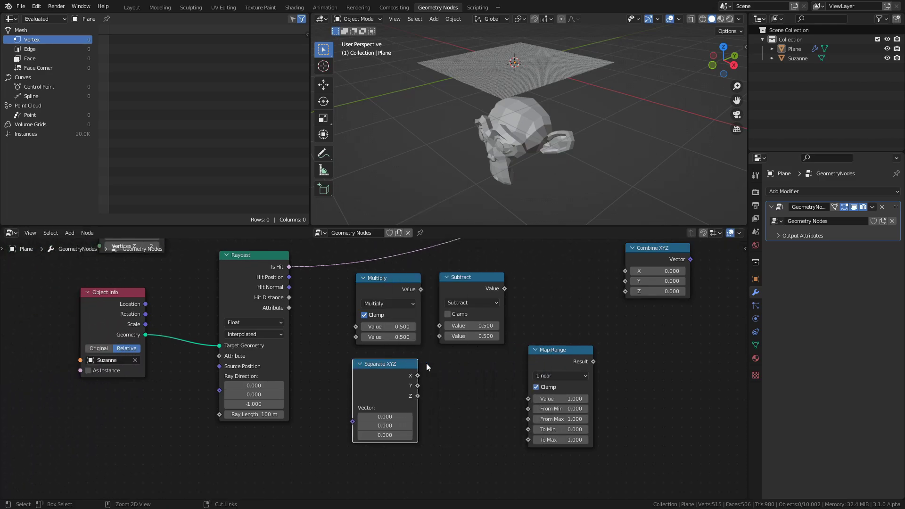
key("ctrl+s")
Unclamp Multiply, feed Hit Distance × -1 into Subtract, minus Suzanne's Z location.
left_click(364, 315)
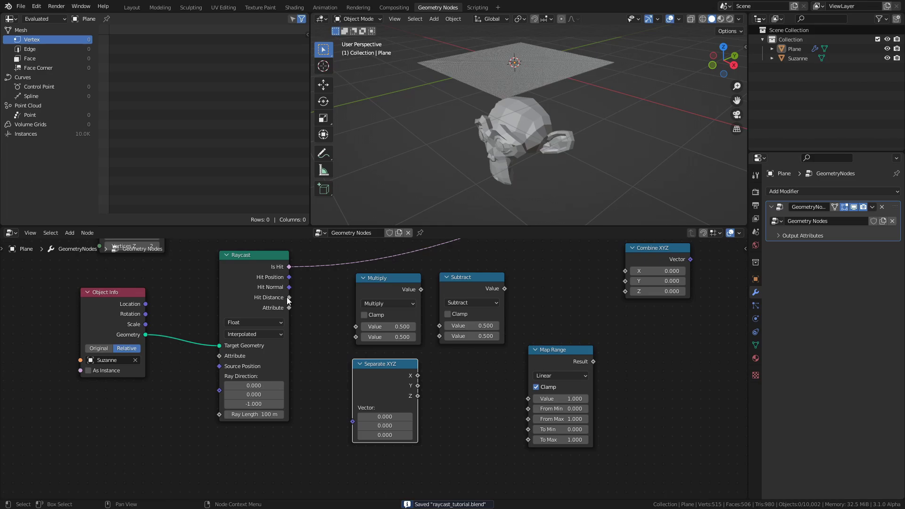
left_click_drag(289, 298, 356, 326)
left_click(389, 337)
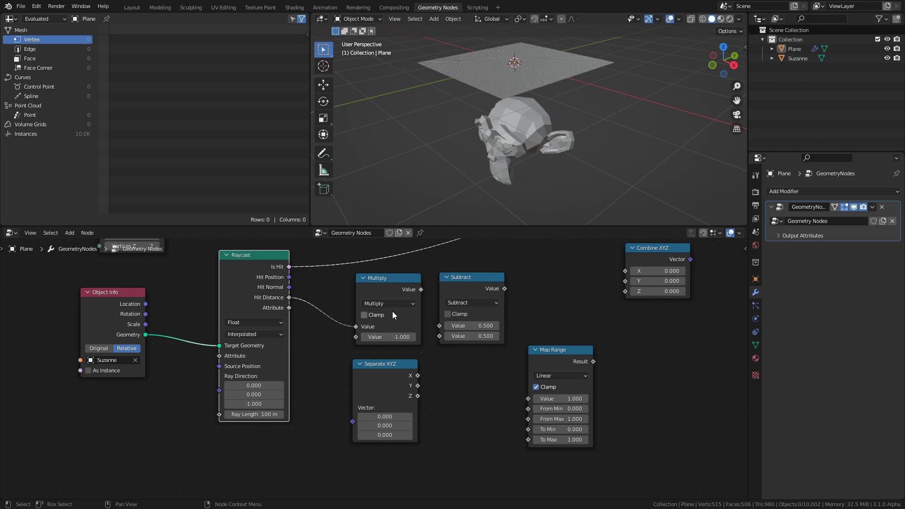
left_click_drag(421, 289, 440, 326)
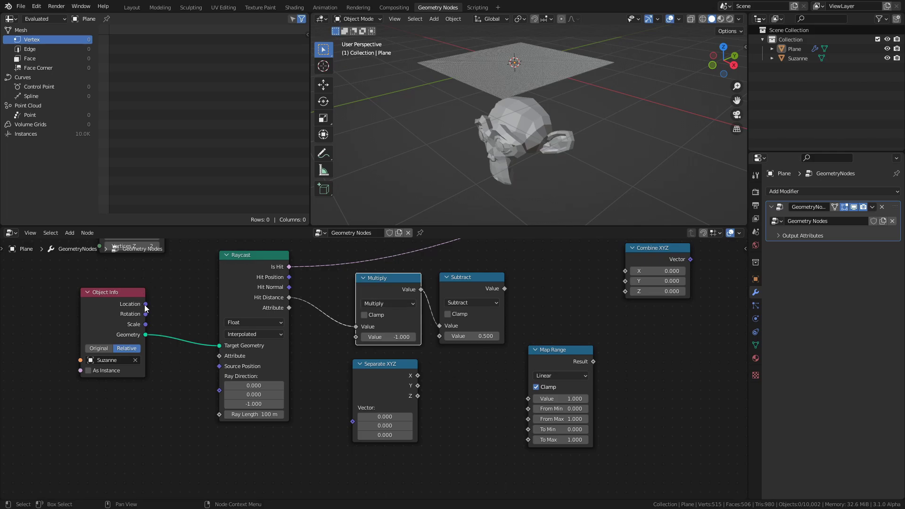
left_click_drag(145, 305, 354, 412)
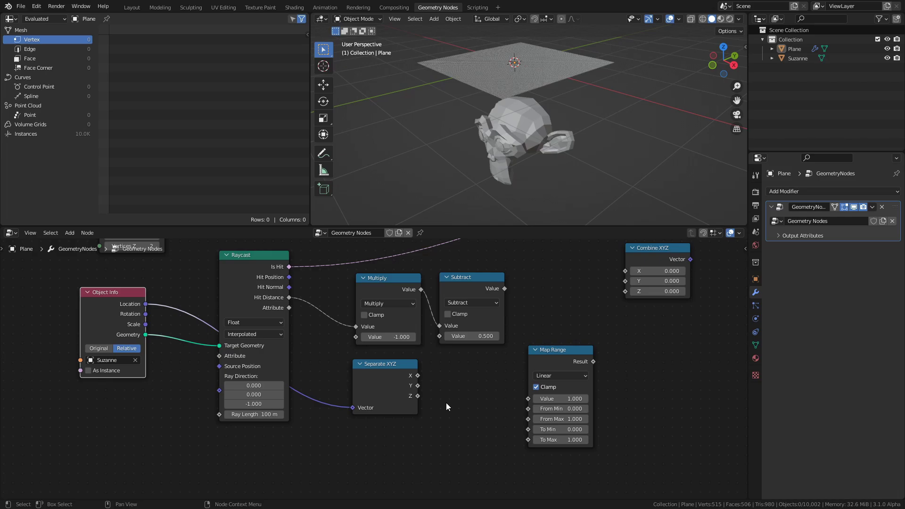
left_click_drag(417, 396, 437, 337)
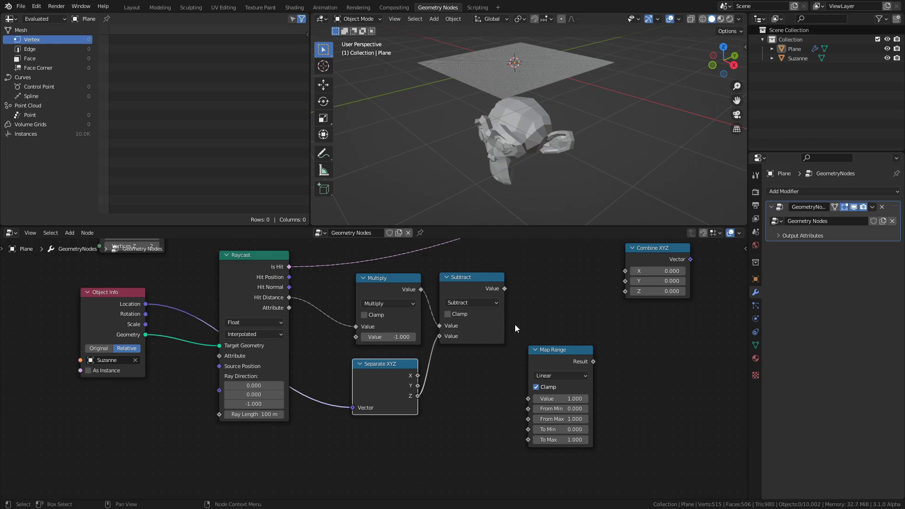
middle_click_drag(531, 309, 395, 334)
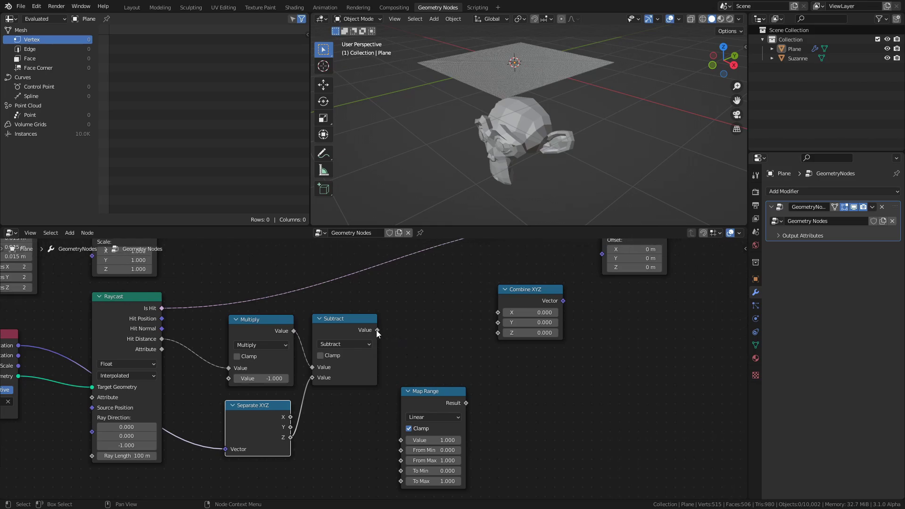
Route the Subtract result into Combine XYZ's Z and offset Set Position with that vector.
left_click_drag(377, 330, 497, 334)
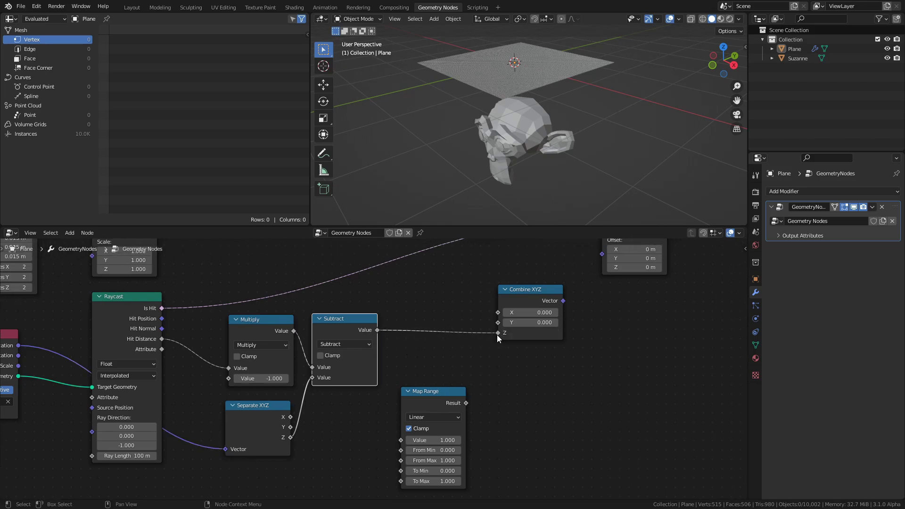
middle_click_drag(633, 333, 500, 387)
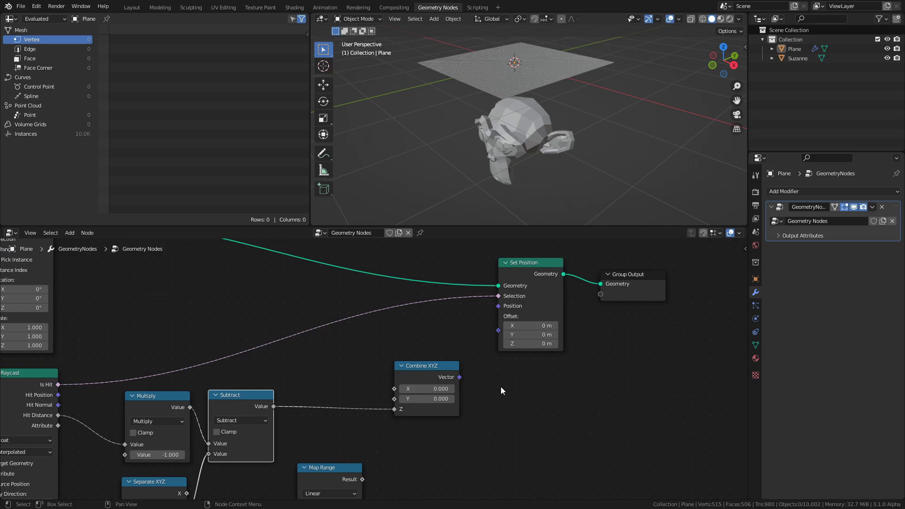
left_click_drag(459, 377, 498, 330)
Save the file and freely rotate Suzanne to a new orientation.
middle_click_drag(493, 198, 597, 165)
key("ctrl+s")
left_click(526, 176)
key("r")
key("r")
left_click(526, 178)
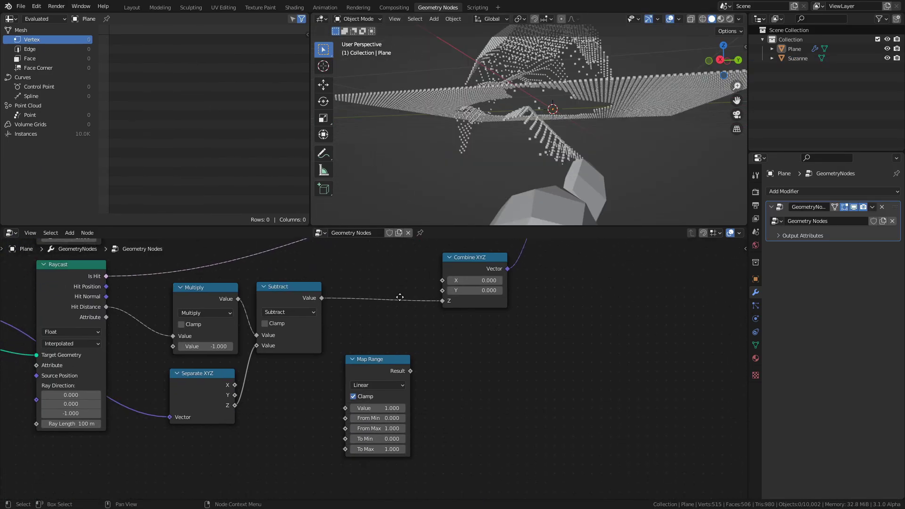
Insert a Map Range node between Subtract and Combine XYZ with From Max 10 and To Max 10.
left_click_drag(391, 370, 404, 290)
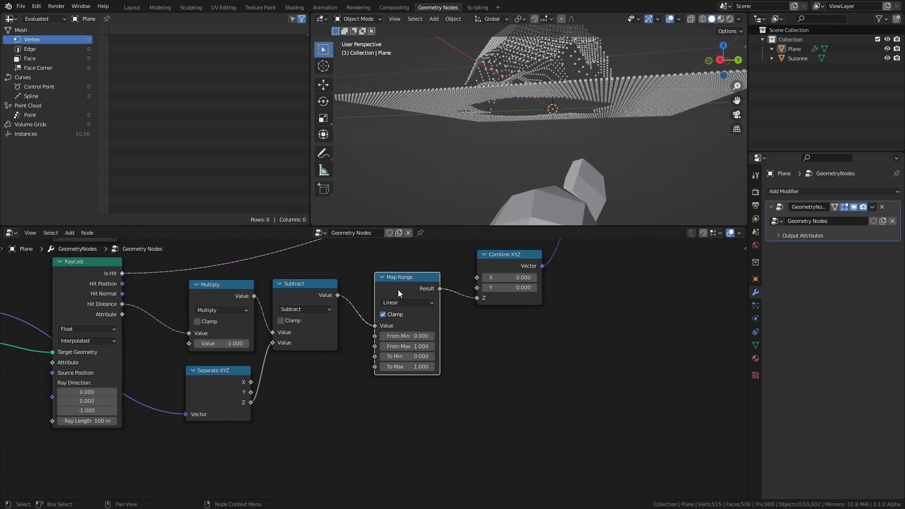
left_click(407, 347)
type("1")
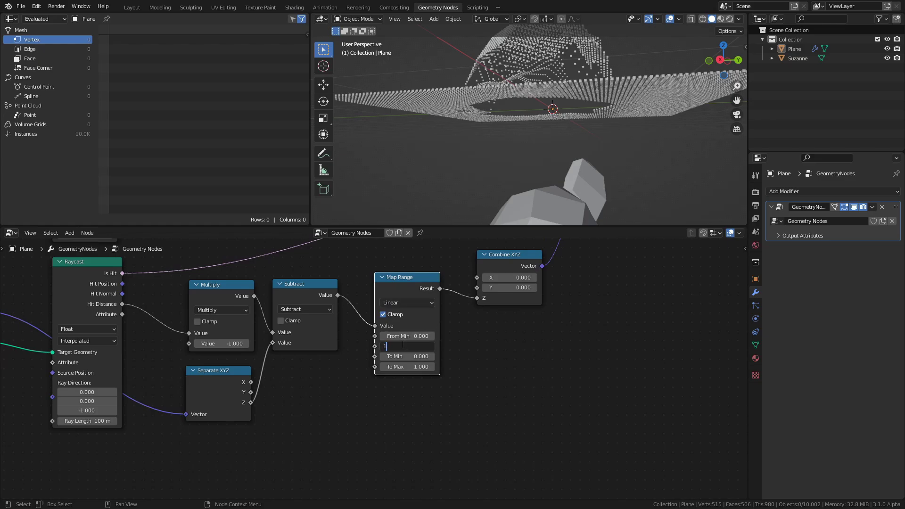
type("0")
key("Tab")
key("Tab")
type("10")
key("Return")
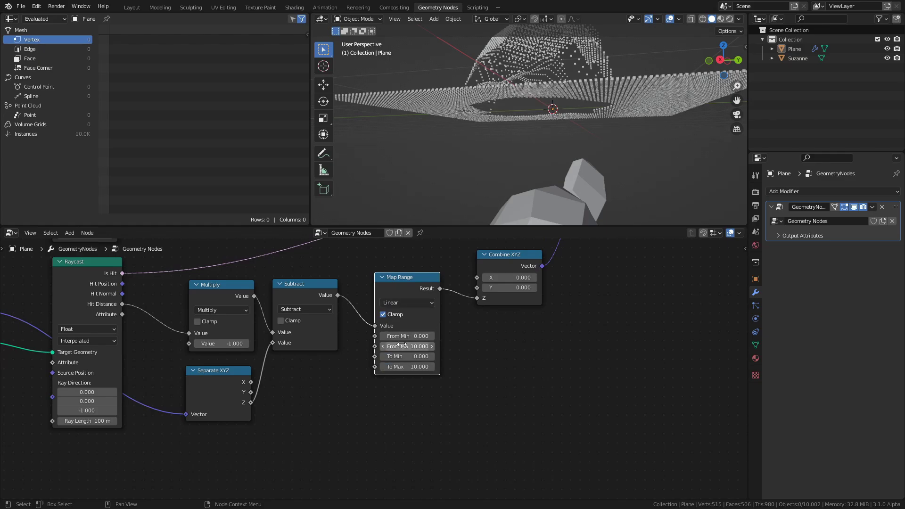
middle_click_drag(422, 125, 500, 178)
Trackball-rotate Suzanne to a new orientation.
left_click(500, 177)
key("r")
key("r")
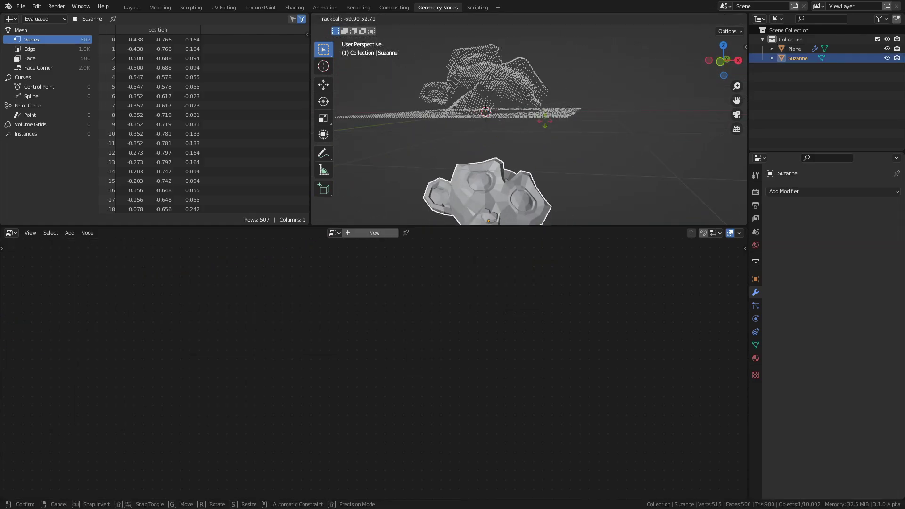
left_click(548, 117)
middle_click_drag(548, 117, 509, 72)
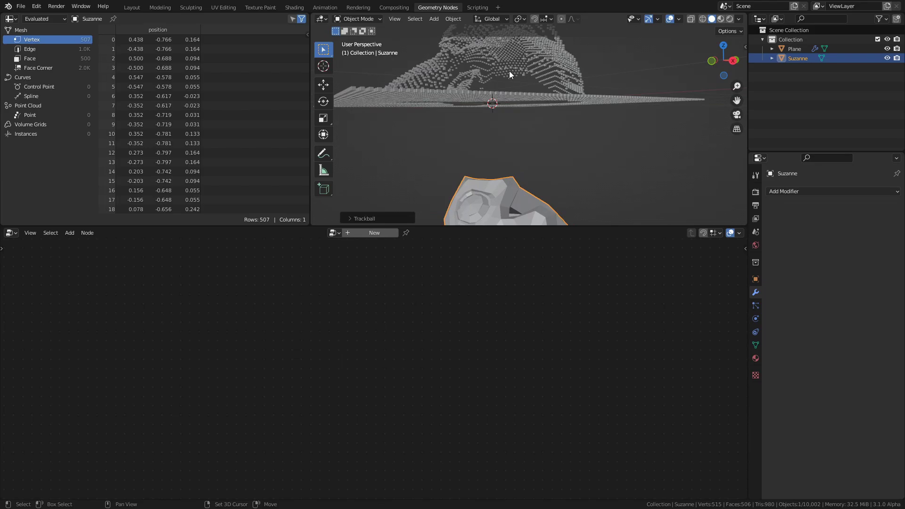
Set the Plane's Cube node Size Z to 0.4 m to lengthen the pins.
left_click(509, 71)
scroll(374, 369, "up", 2)
left_click_drag(342, 330, 368, 329)
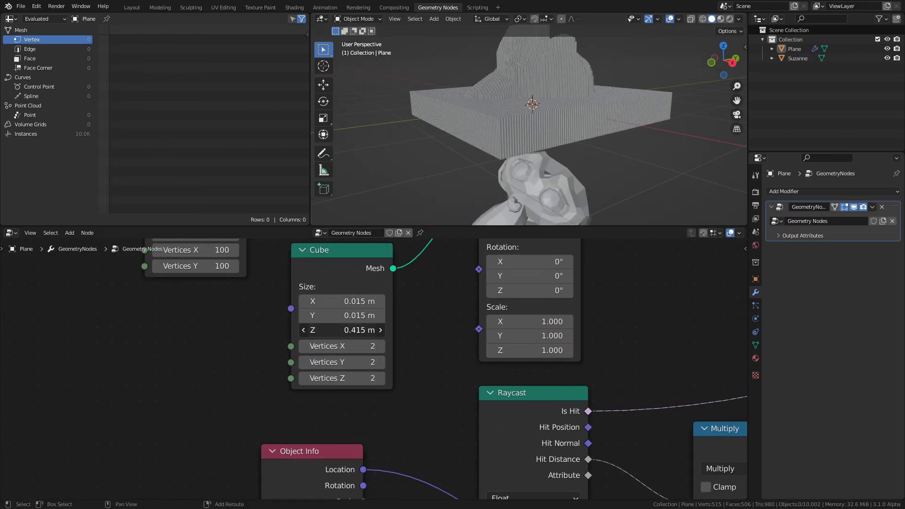
left_click(321, 331)
type("0.4")
key("Return")
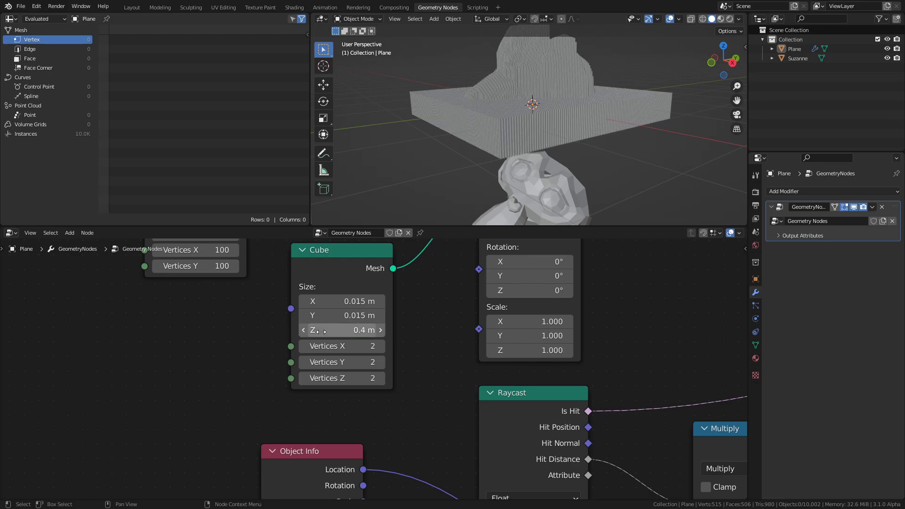
Rotate Suzanne again in the Layout workspace.
key("r")
key("r")
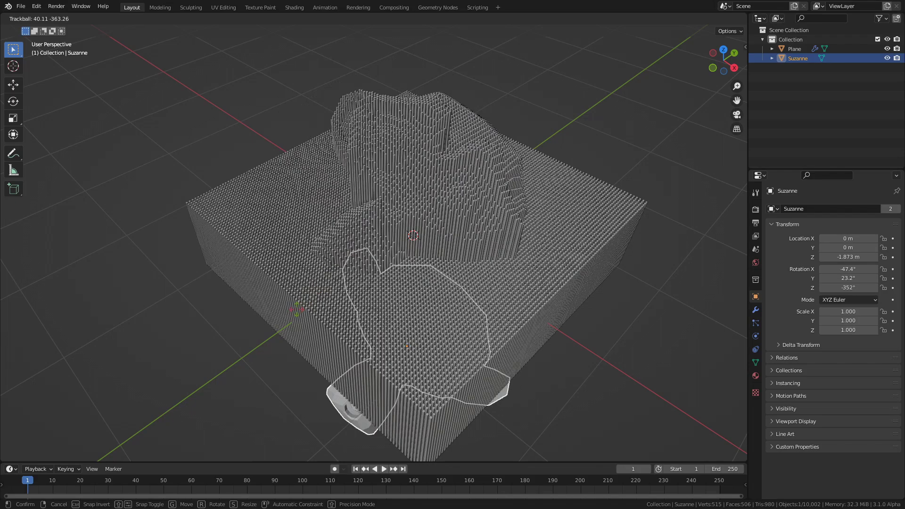
key("Return")
key("r")
key("r")
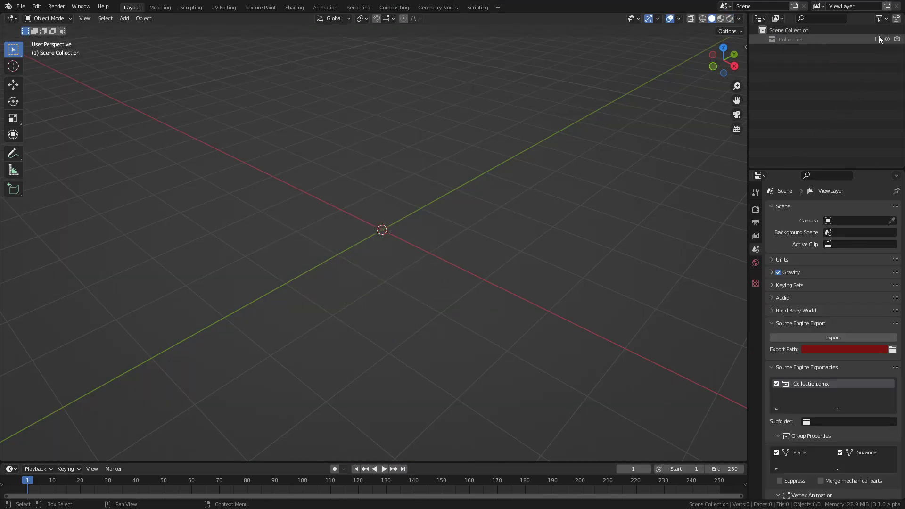
Create a new collection named InstanceObjects and save.
right_click(795, 35)
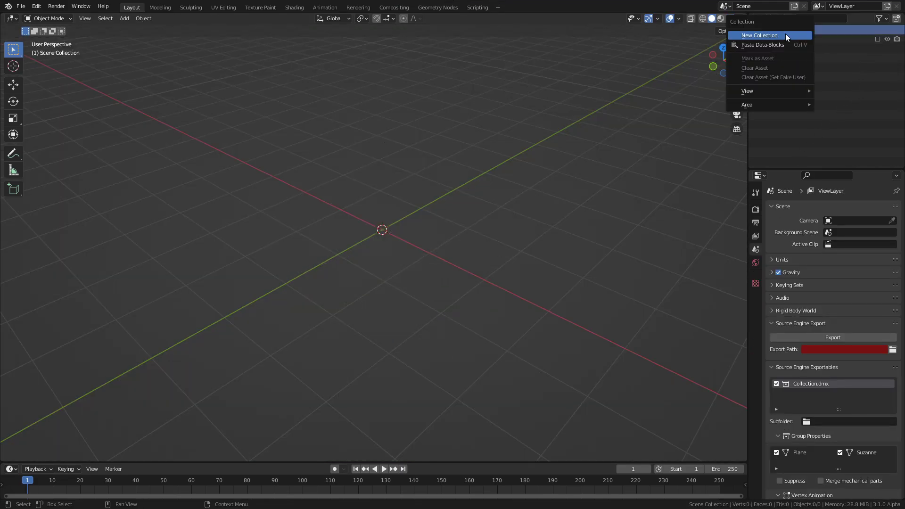
left_click(786, 35)
double_click(798, 49)
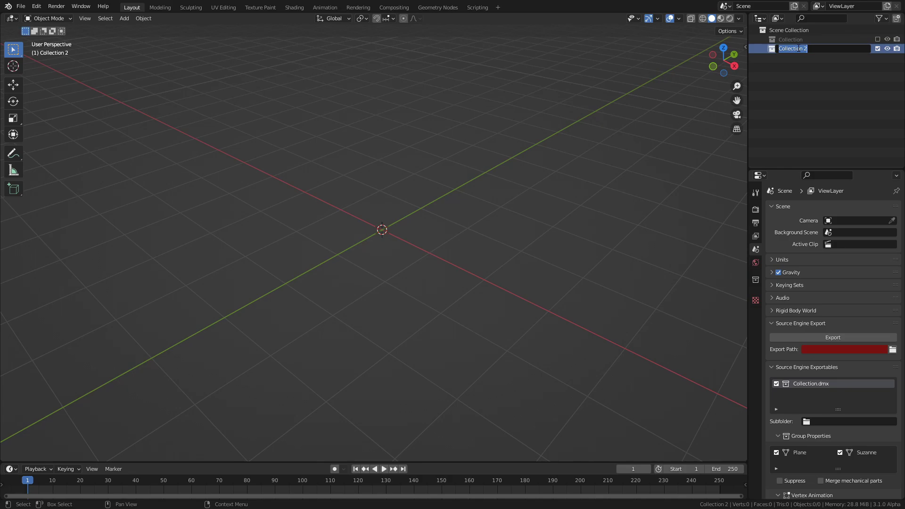
type("InstanceObjects")
key("Return")
key("ctrl+s")
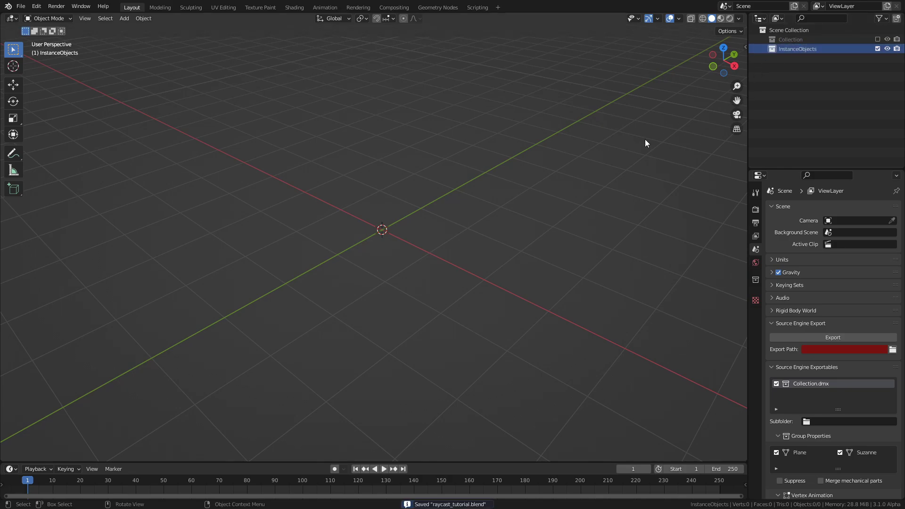
Add a Monkey mesh, rename it HeadBase, and save.
key("shift+a")
mouse_move(433, 207)
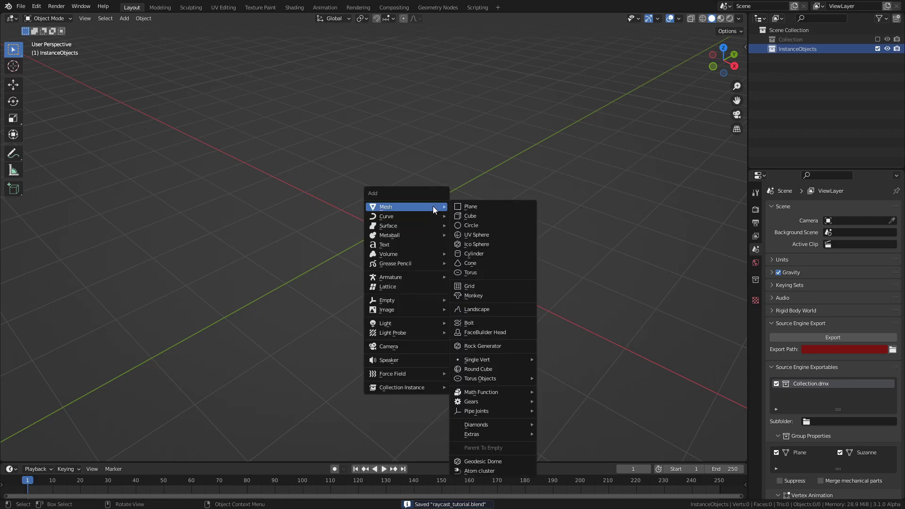
left_click(496, 296)
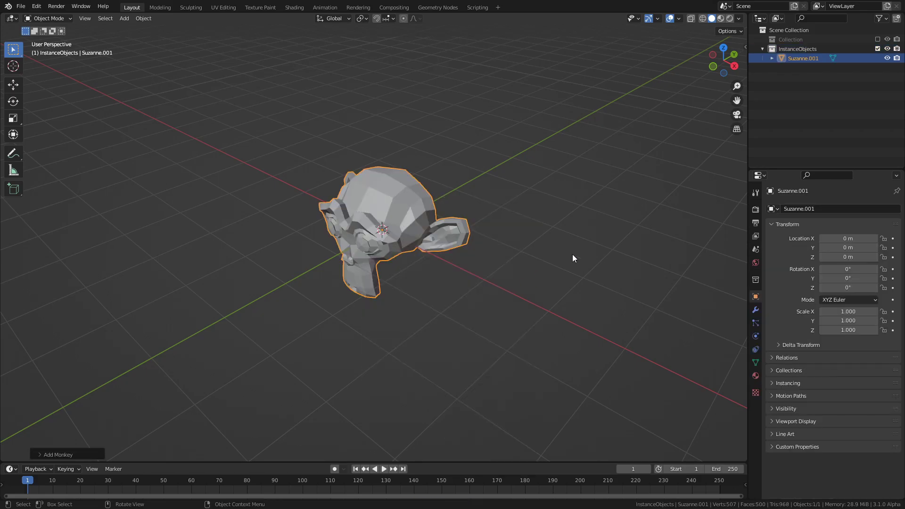
double_click(793, 58)
type("Hea")
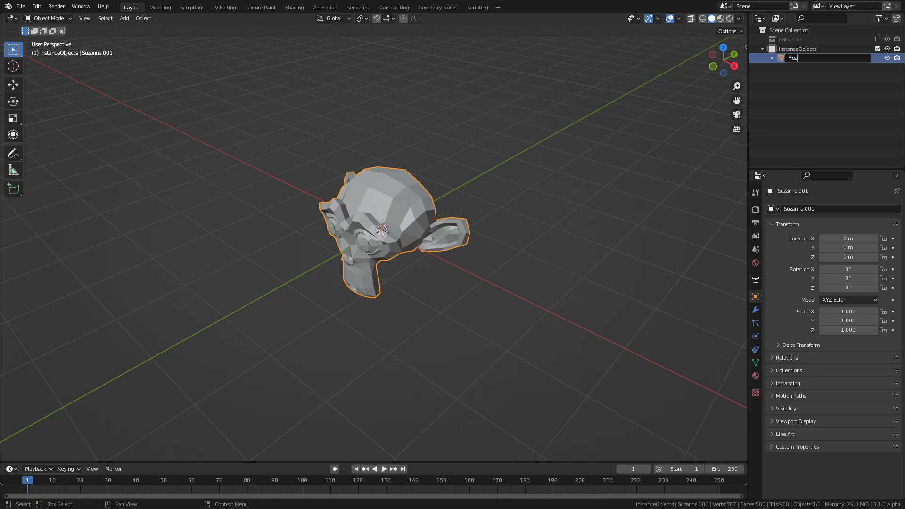
type("dBase")
key("Return")
key("ctrl+s")
Duplicate HeadBase in place, name the copy HeadWire, and save.
key("shift+d")
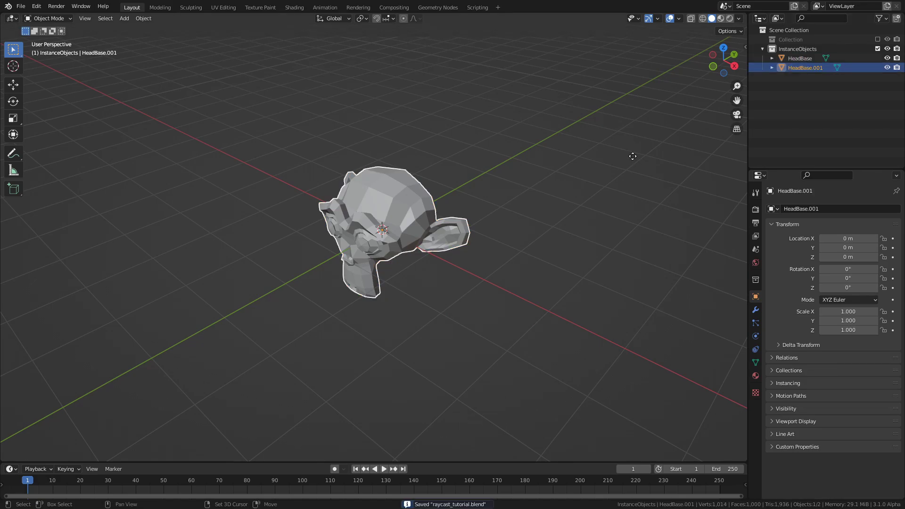
right_click(546, 132)
double_click(812, 67)
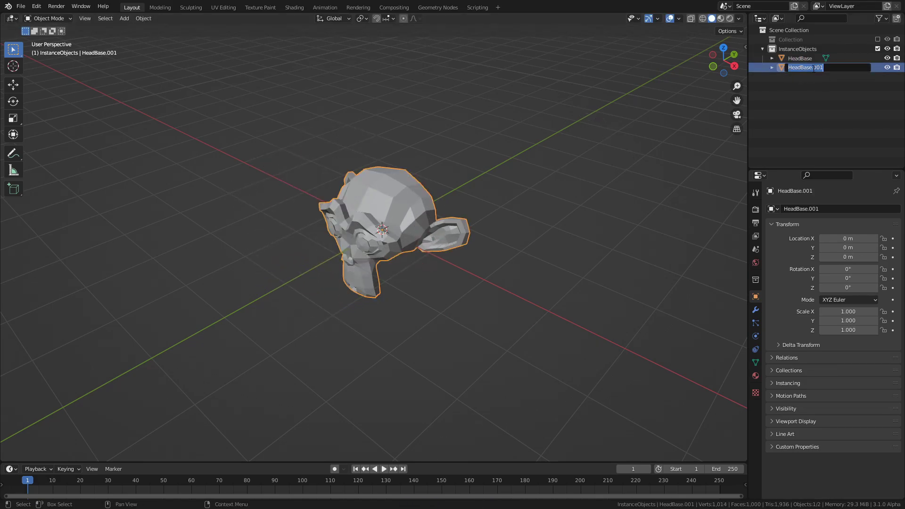
type("HeadWire")
key("Return")
key("ctrl+s")
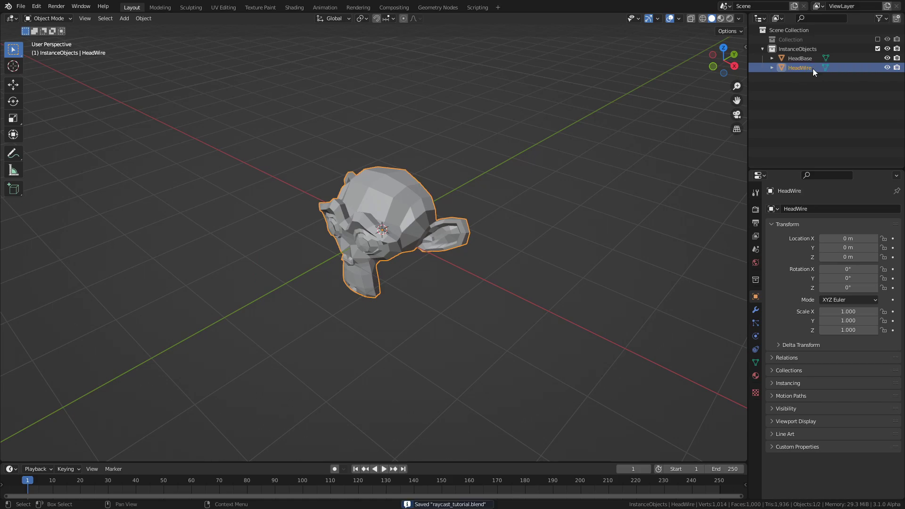
Give HeadWire a Simple Subdivision Surface modifier with viewport level 2.
left_click(756, 310)
left_click(822, 210)
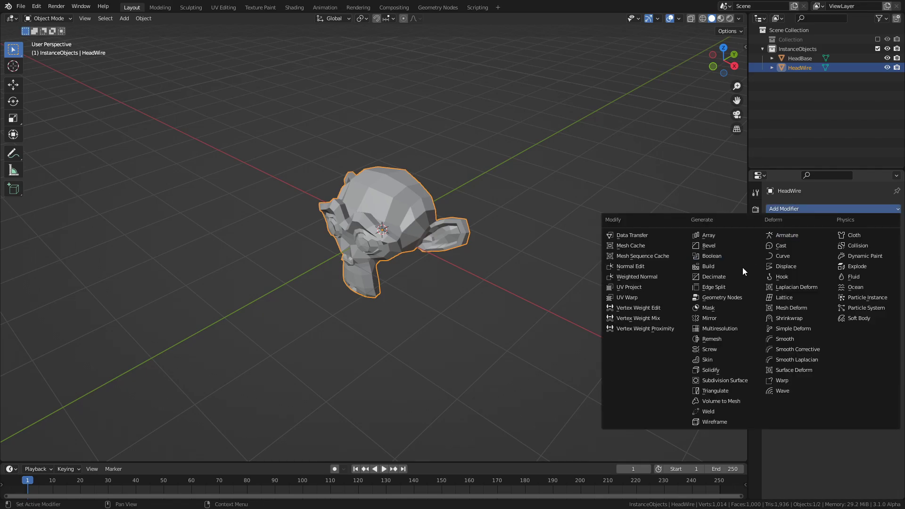
left_click(729, 380)
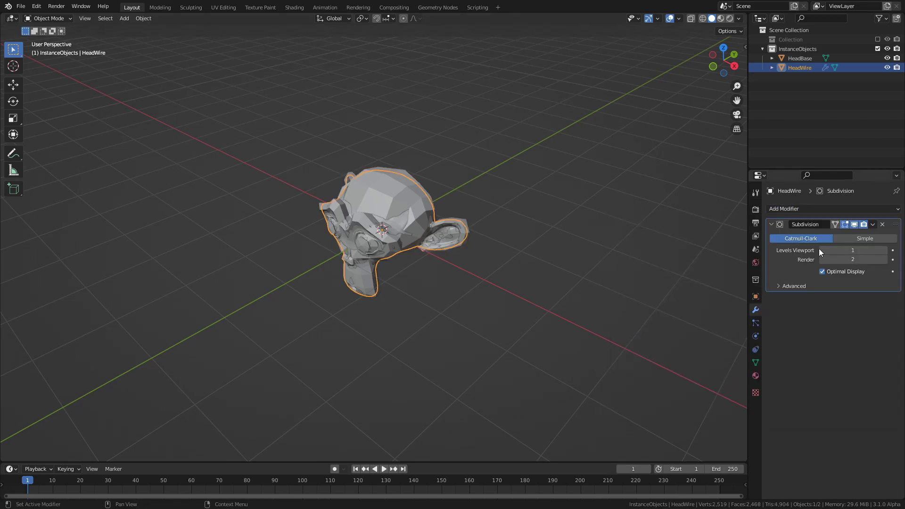
left_click(864, 239)
middle_click_drag(442, 239, 429, 216)
left_click(884, 250)
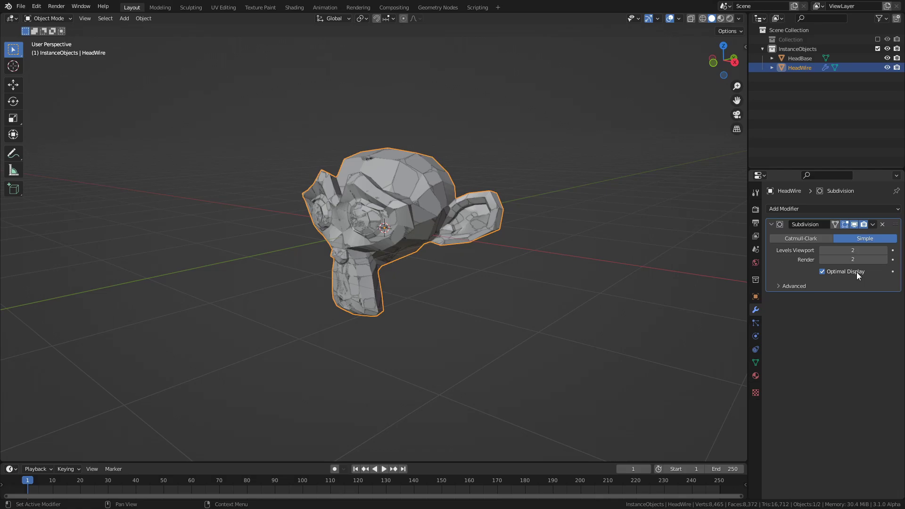
Add a Wireframe modifier to HeadWire after the subdivision.
left_click(845, 209)
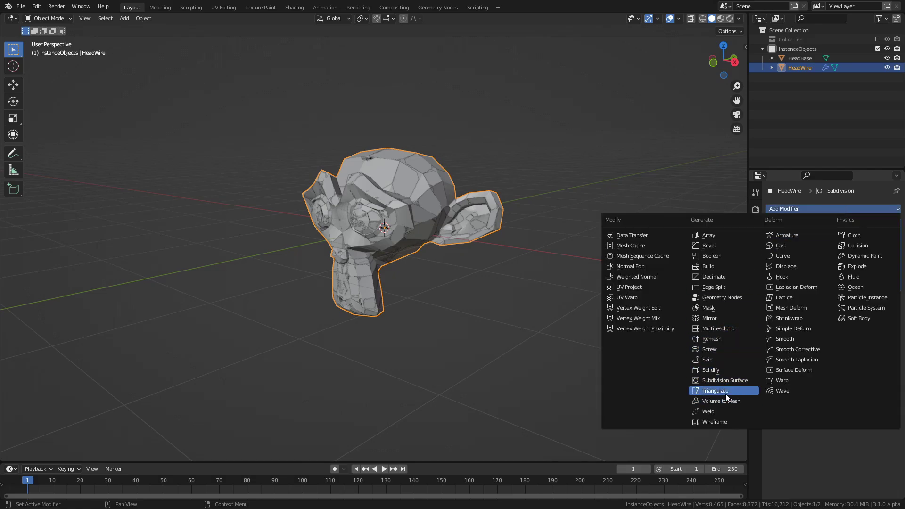
left_click(717, 422)
middle_click_drag(473, 250, 406, 198)
scroll(530, 251, "up", 3)
scroll(405, 198, "down", 3)
Exclude InstanceObjects and create Collection 3 as the active collection.
left_click(878, 48)
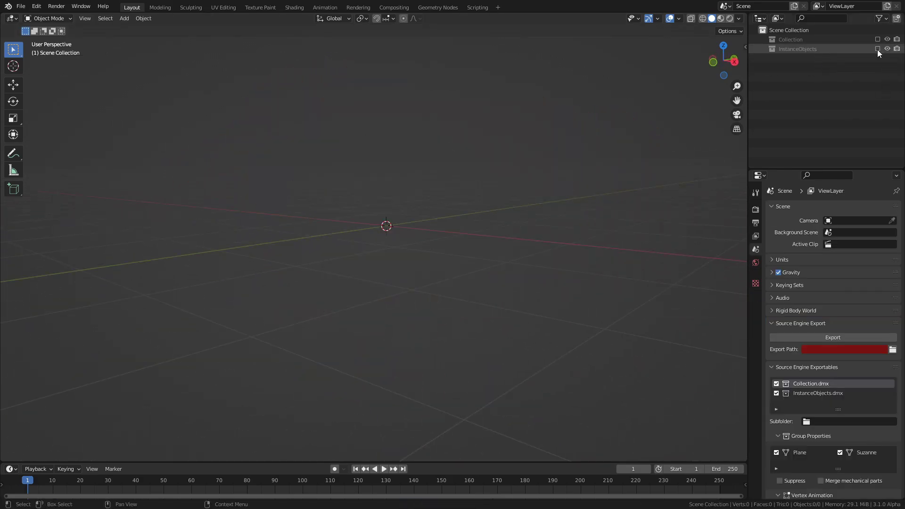
right_click(775, 32)
left_click(776, 32)
left_click(793, 58)
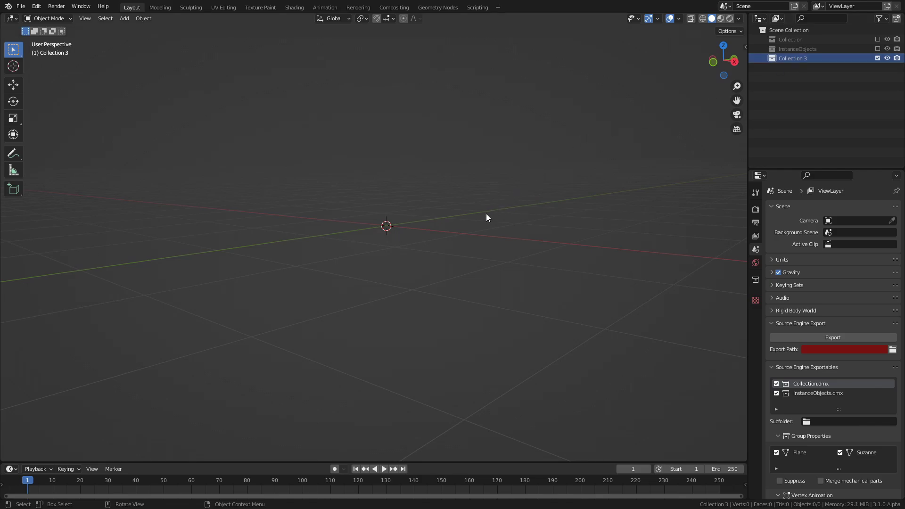
Add a Plane mesh into Collection 3 and save.
key("shift+a")
mouse_move(486, 215)
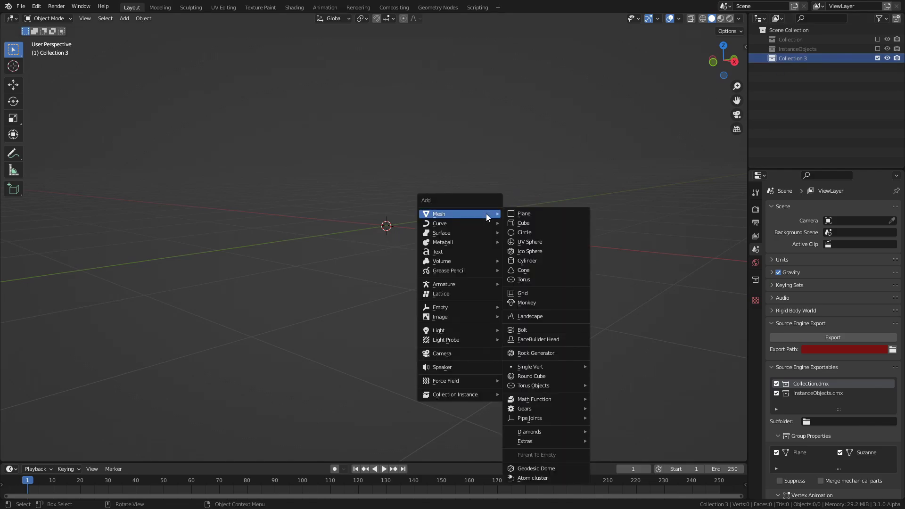
left_click(522, 214)
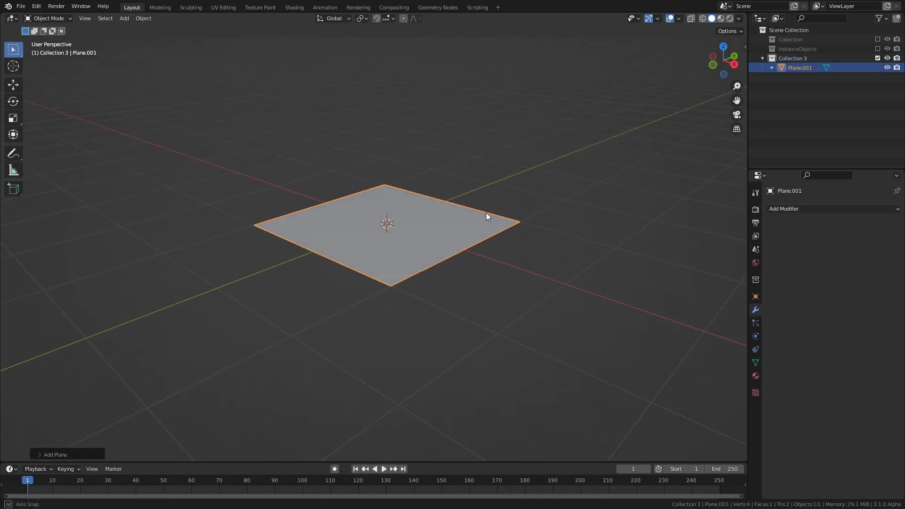
middle_click_drag(487, 216, 484, 252)
key("ctrl+s")
Add a Plain Axes Empty, then make Plane.001 active in the Geometry Nodes workspace.
key("shift+a")
mouse_move(485, 252)
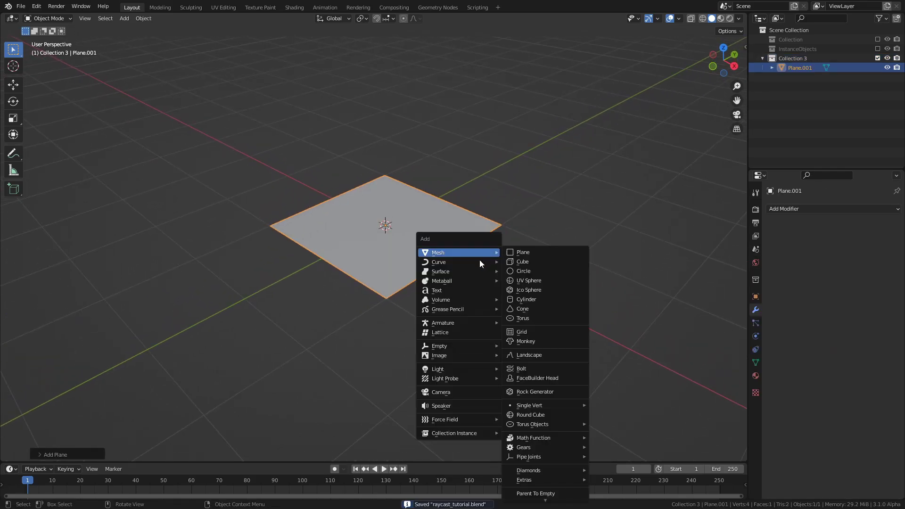
mouse_move(460, 347)
left_click(510, 344)
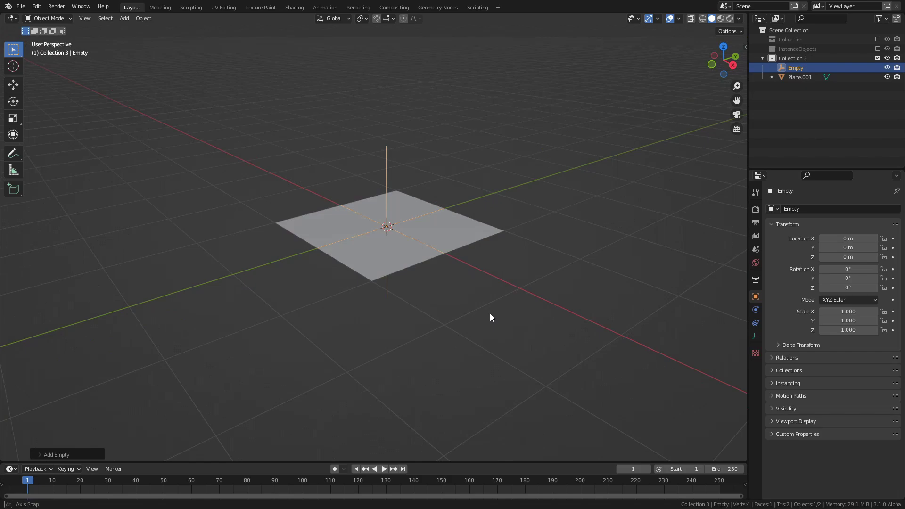
left_click(464, 233)
left_click(423, 6)
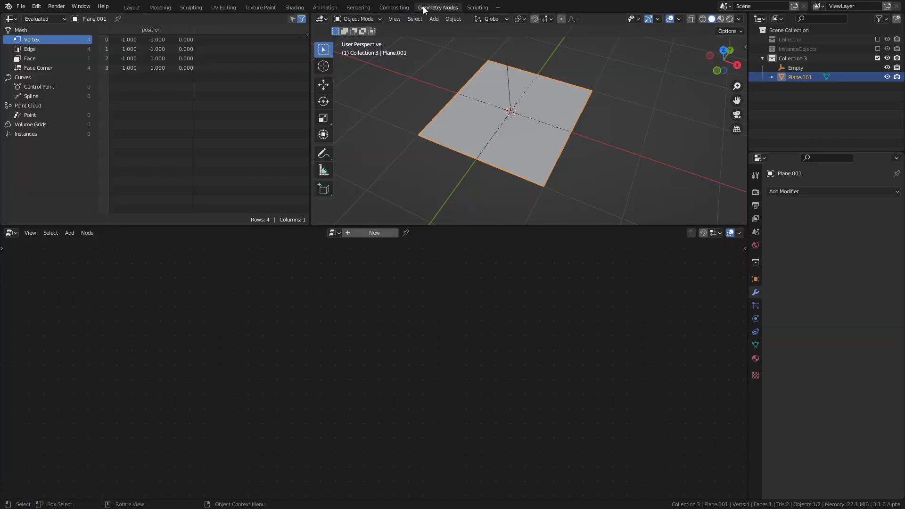
Create Plane.001's node tree with a Relative Object Info for the Empty, deleting Group Input.
left_click(374, 233)
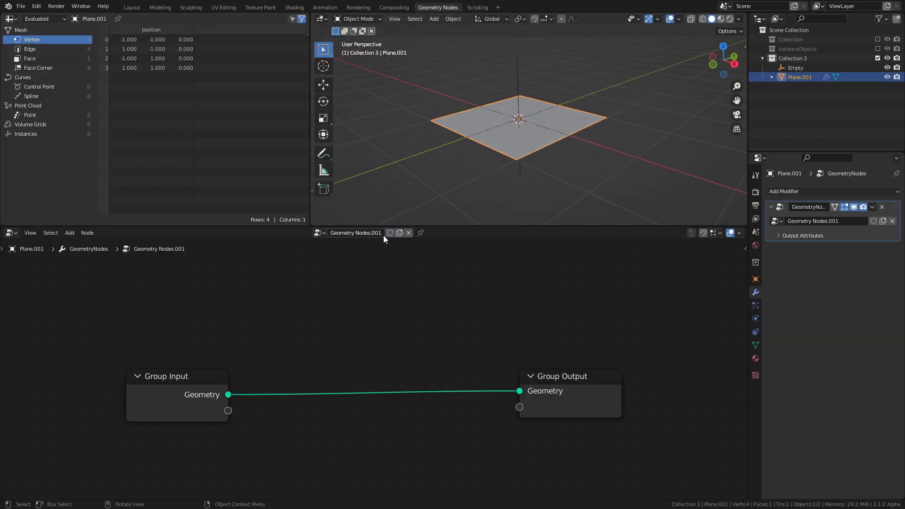
key("Home")
key("ctrl+s")
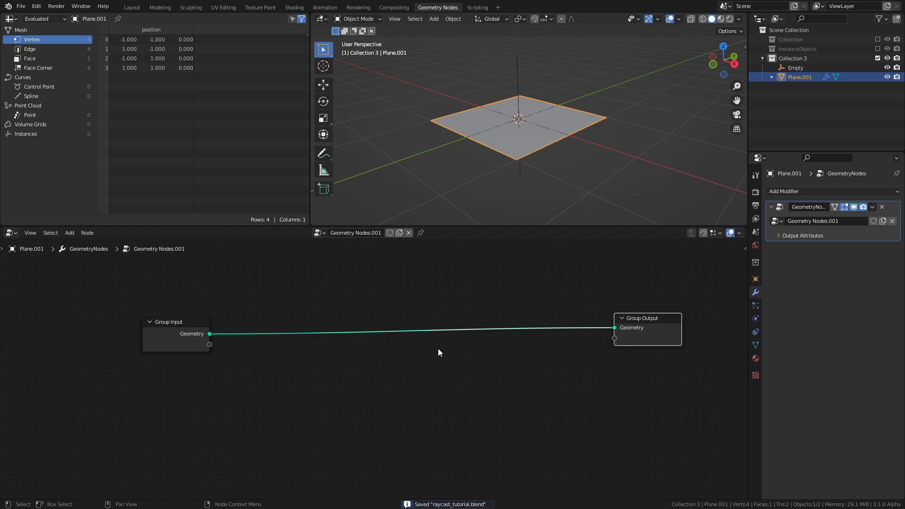
left_click(656, 176)
left_click_drag(796, 67, 160, 389)
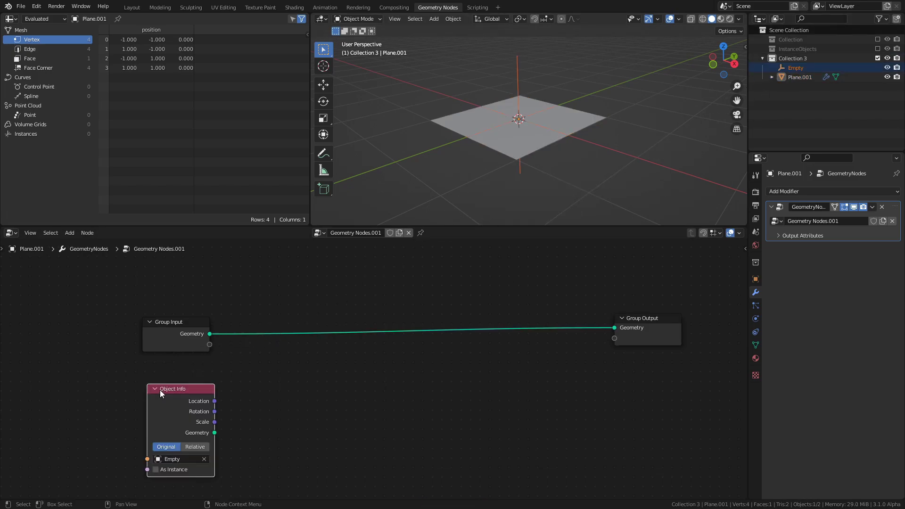
middle_click_drag(160, 389, 177, 357)
left_click(218, 417)
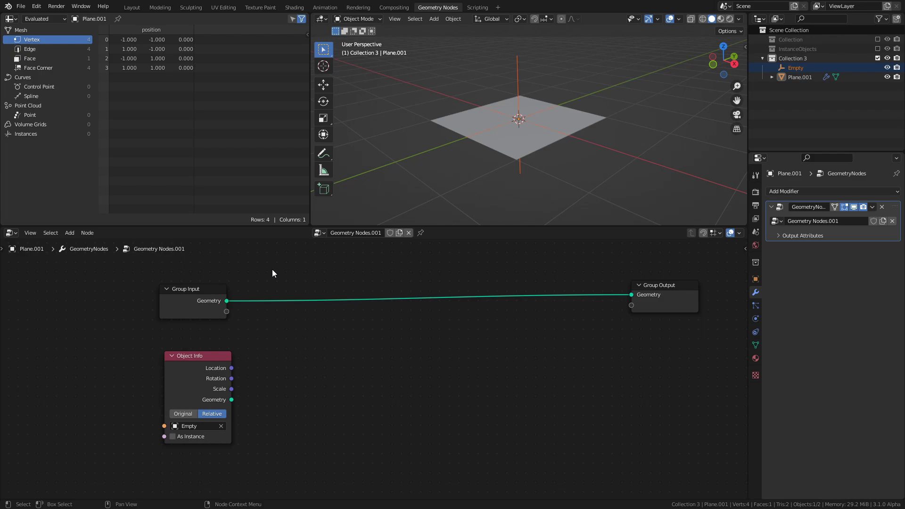
left_click(183, 292)
key("Delete")
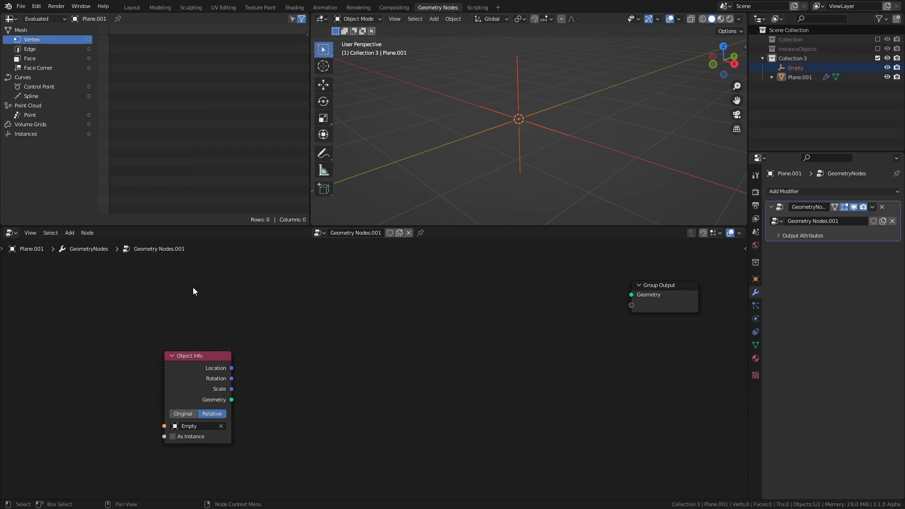
key("ctrl+s")
Add a Grid node with Size X and Size Y of 0.75 m.
key("shift+a")
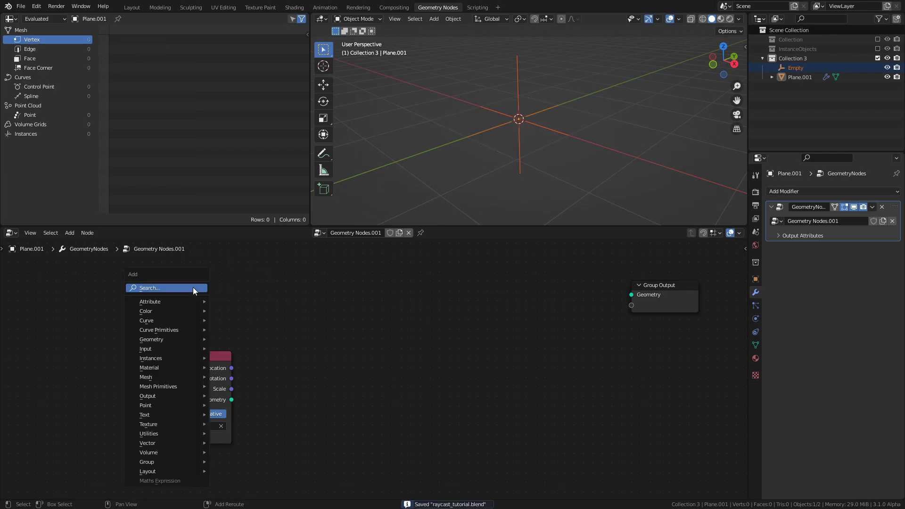
mouse_move(169, 385)
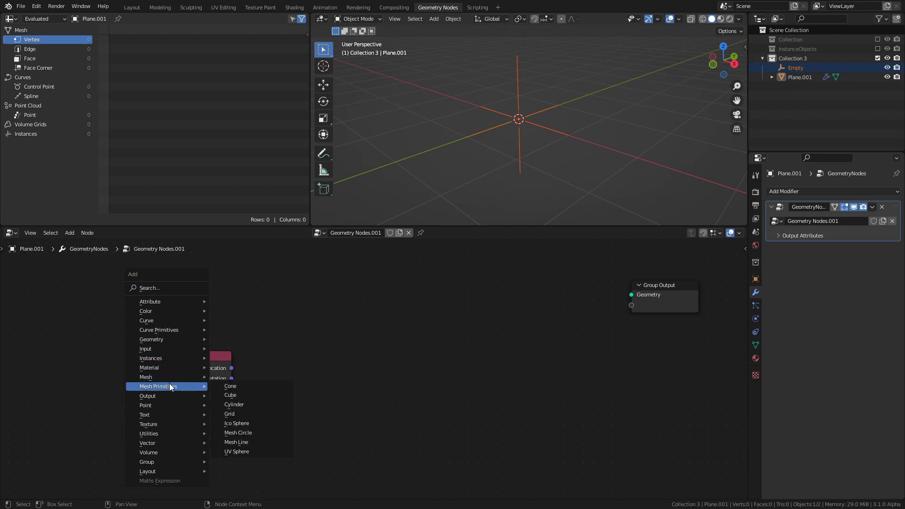
left_click(238, 413)
left_click(171, 276)
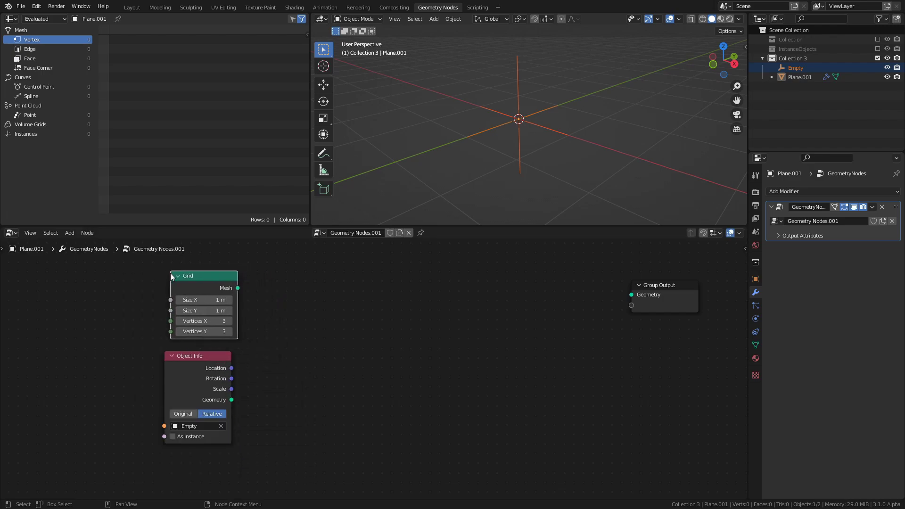
left_click_drag(203, 299, 203, 310)
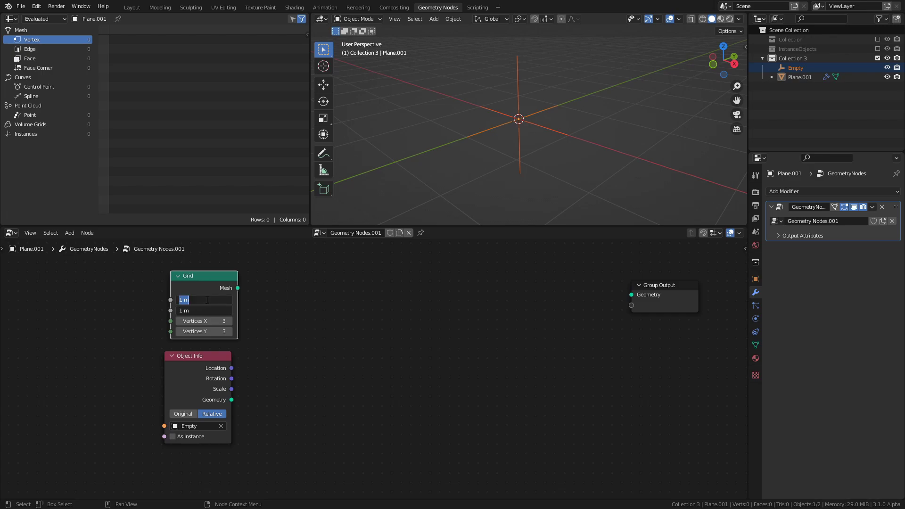
type("0.75")
key("Return")
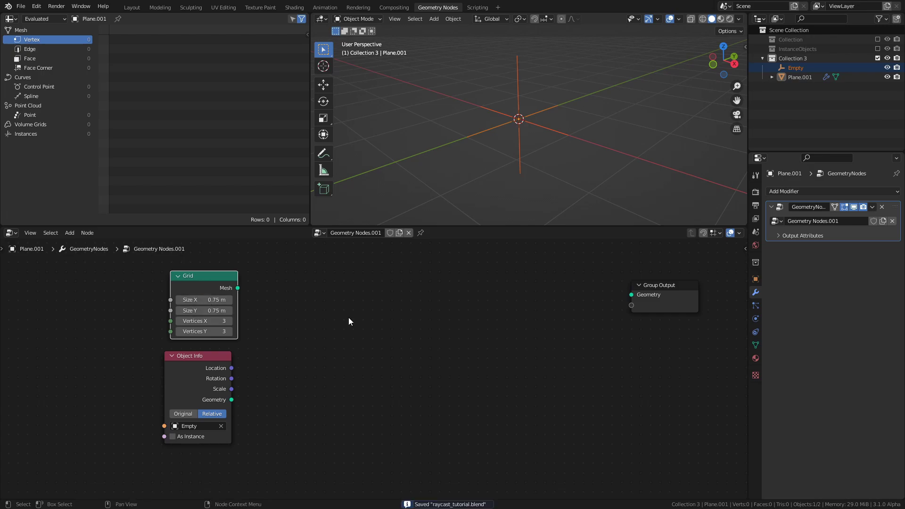
Feed the Grid through a Transform driven by the Empty's location, rotation and scale to Group Output.
key("shift+a")
left_click(320, 221)
type("trans")
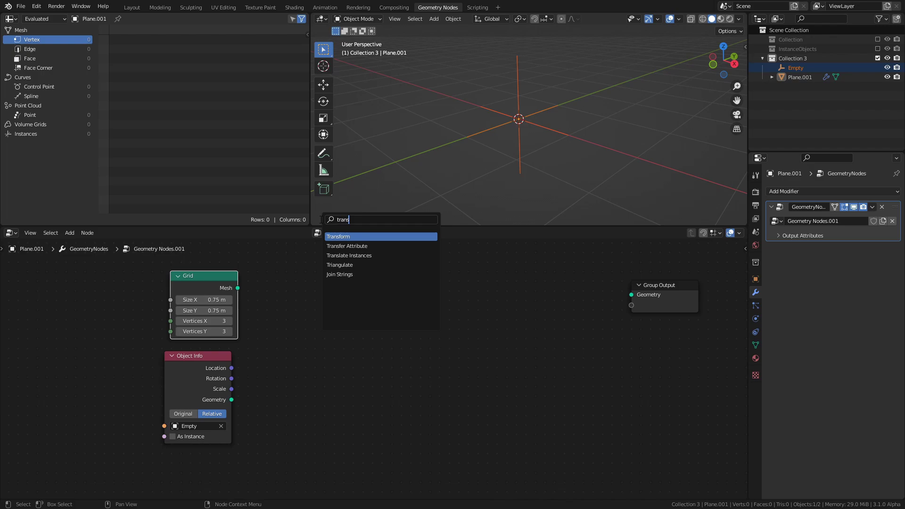
key("Return")
left_click_drag(231, 368, 326, 332)
left_click_drag(231, 389, 332, 338)
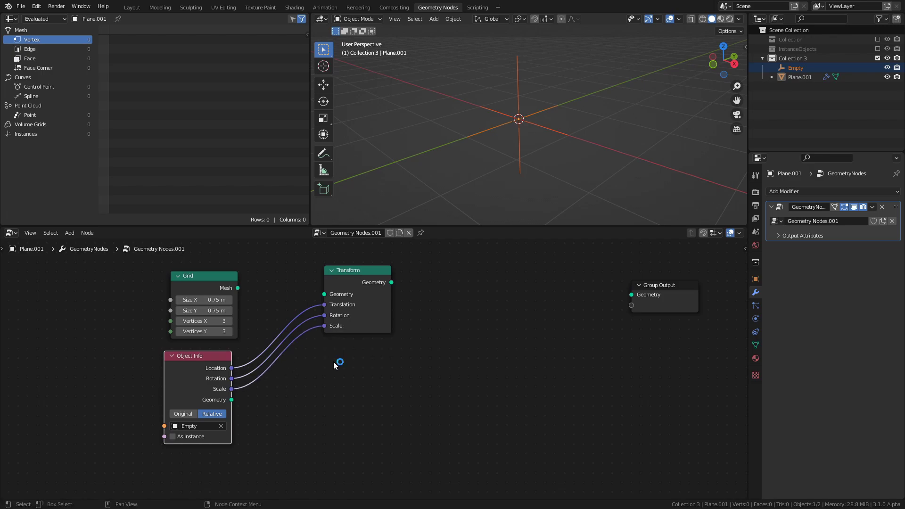
left_click_drag(237, 288, 242, 289)
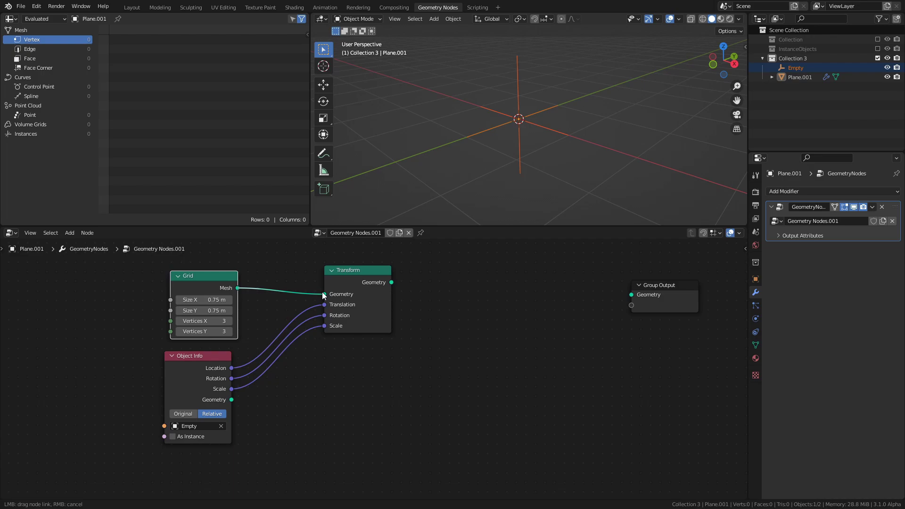
left_click_drag(324, 295, 325, 295)
left_click_drag(391, 282, 640, 299)
Test that the grid follows the Empty by moving and rotating it, then save.
left_click(609, 129)
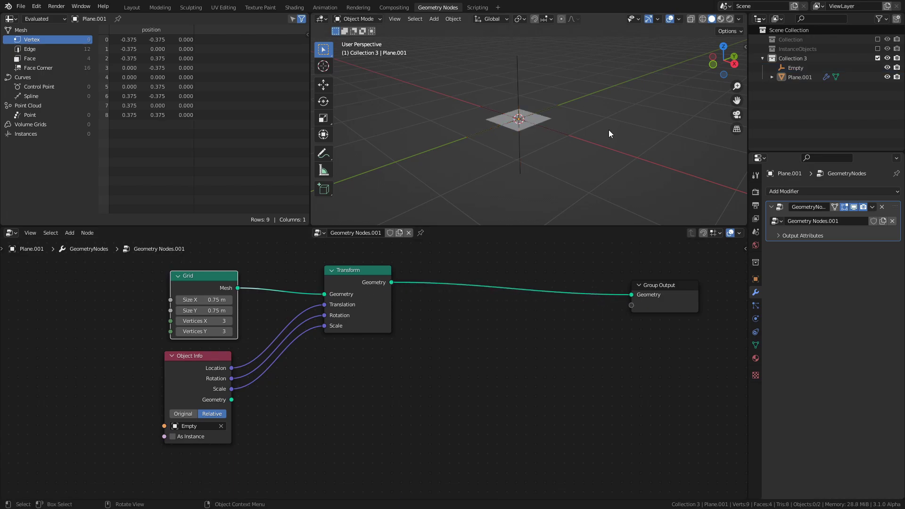
middle_click_drag(609, 130, 521, 106)
left_click(512, 101)
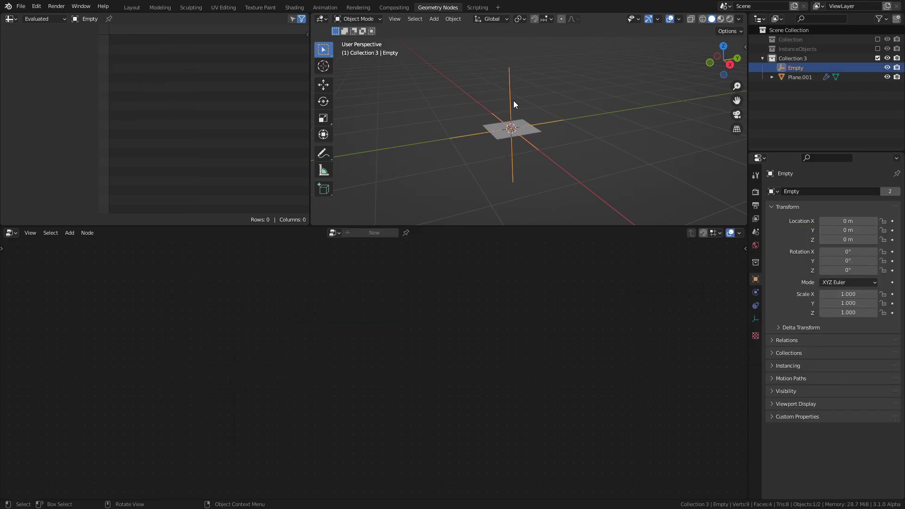
key("g")
key("Escape")
key("r")
key("r")
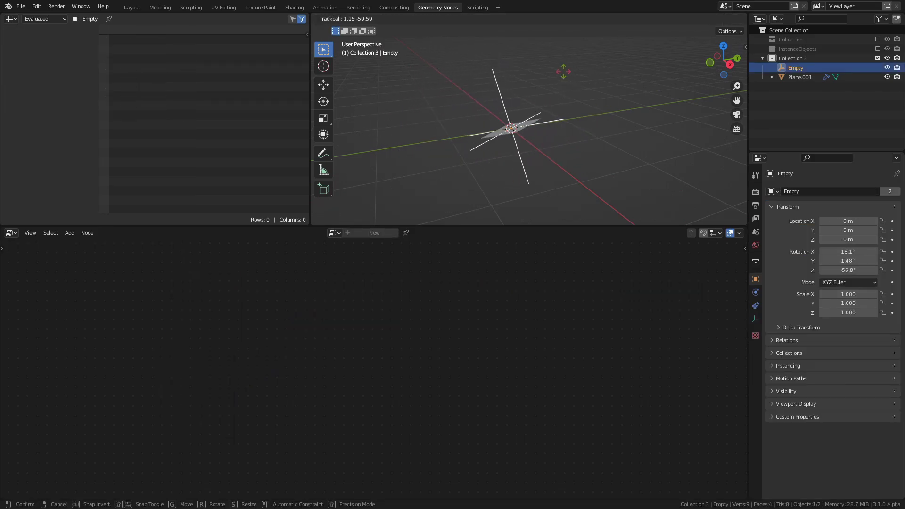
key("Escape")
key("ctrl+z")
key("ctrl+s")
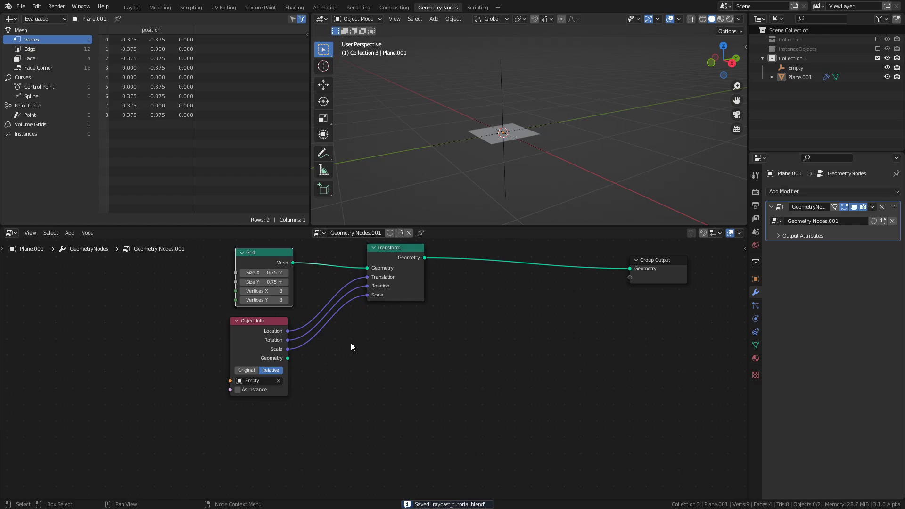
Duplicate the Object Info node twice, stacking the copies below it.
left_click(255, 326)
key("shift+d")
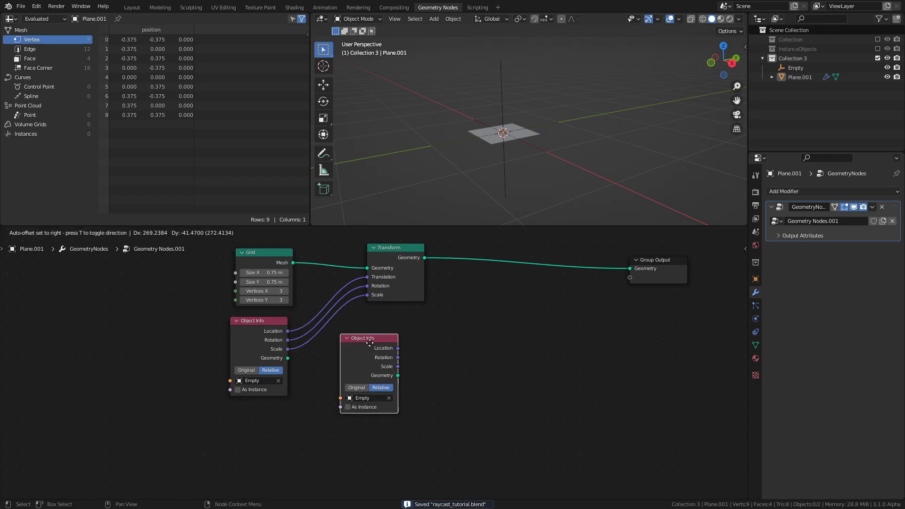
left_click(399, 330)
key("shift+d")
left_click(462, 412)
middle_click_drag(462, 413, 458, 346)
Set the two Object Info copies to HeadBase and HeadWire.
left_click(441, 292)
left_click(418, 294)
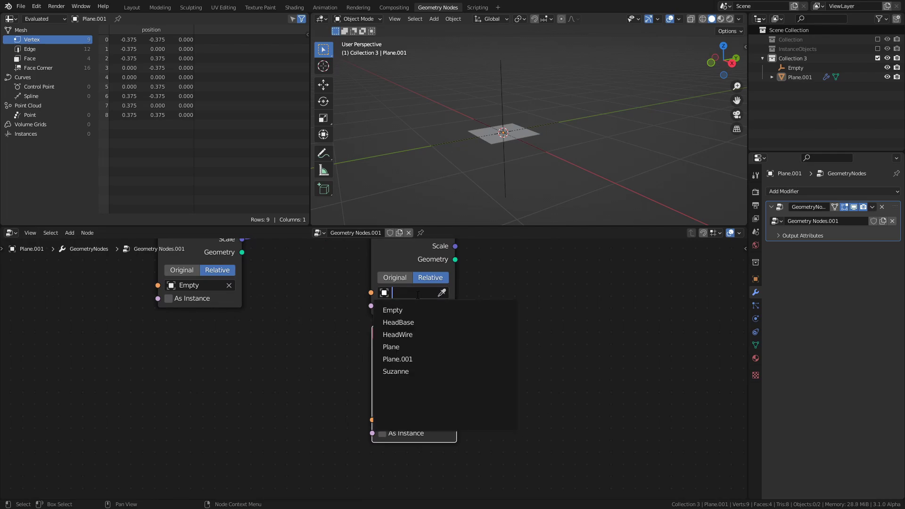
left_click(415, 322)
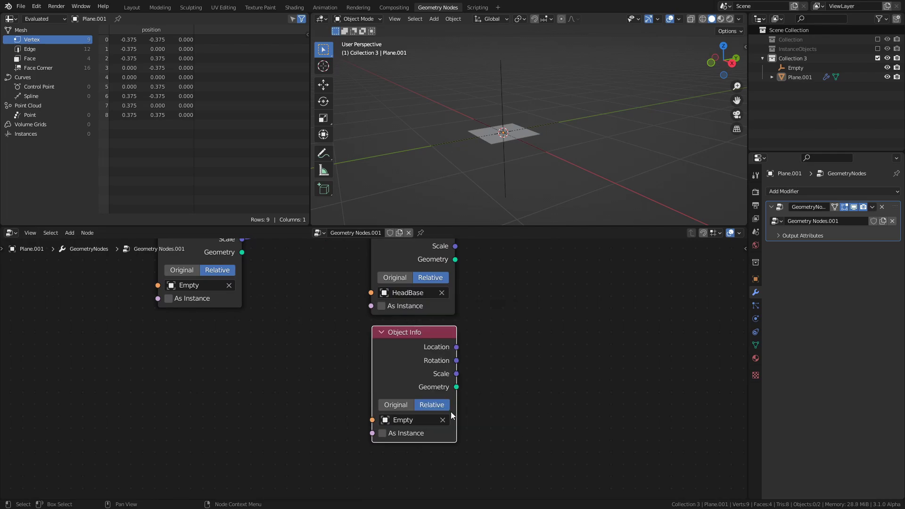
left_click(444, 420)
left_click(414, 420)
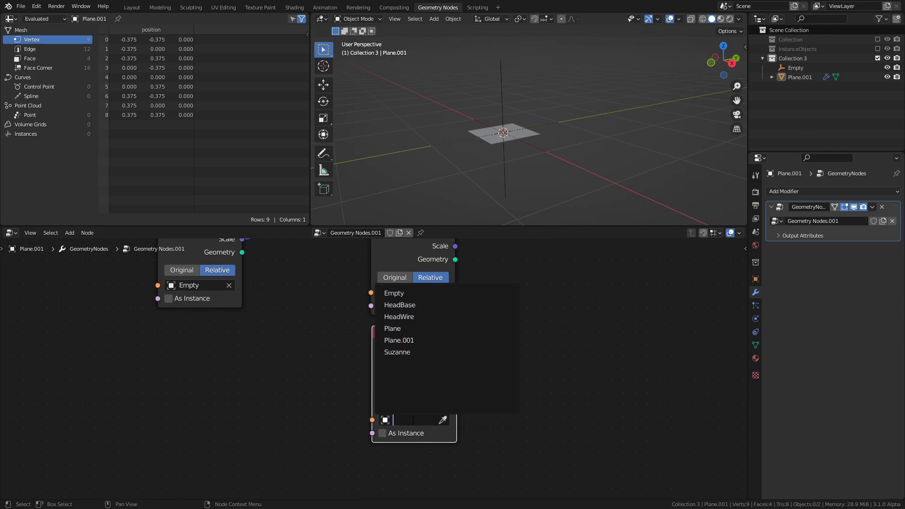
left_click(415, 317)
middle_click_drag(416, 312, 461, 349, "ctrl")
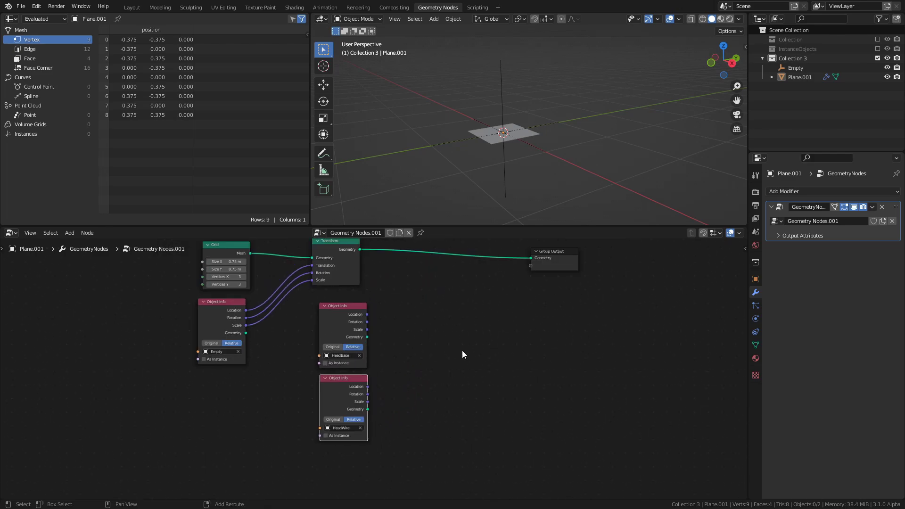
Insert a Join Geometry node before Group Output and link HeadBase and HeadWire into it.
key("shift+a")
mouse_move(461, 347)
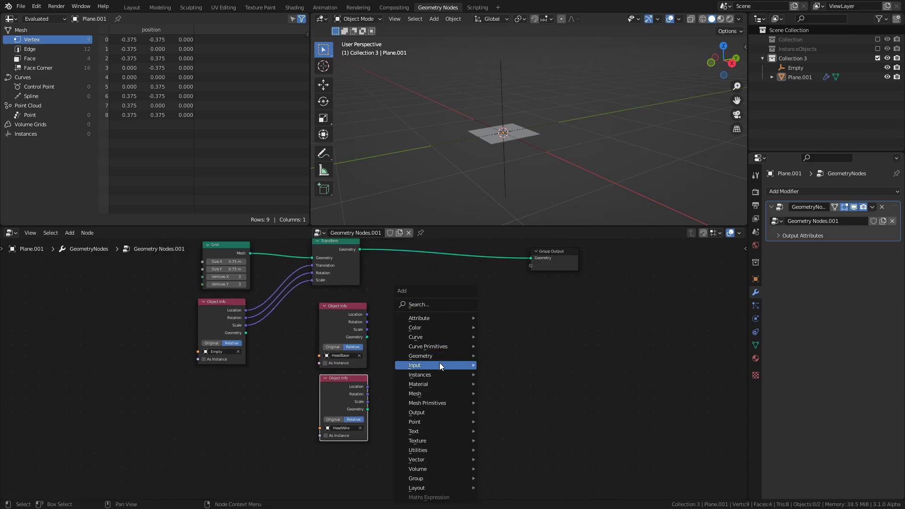
mouse_move(433, 355)
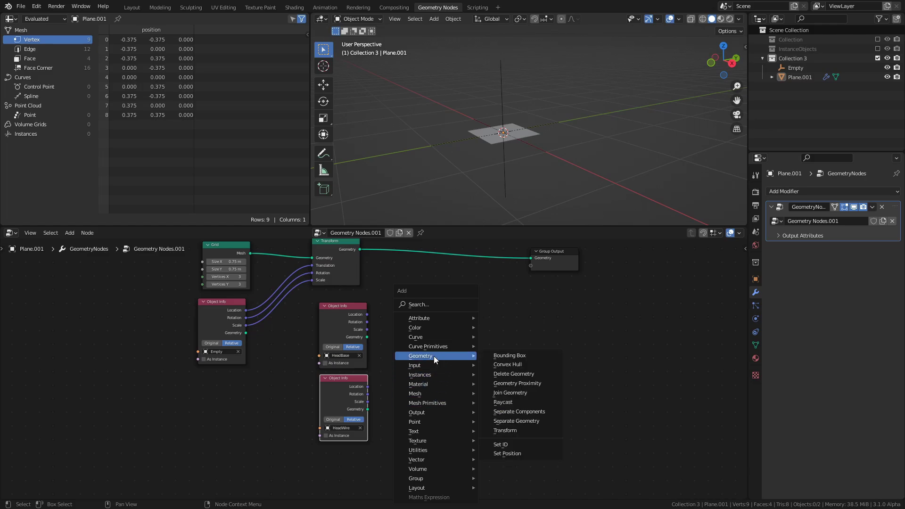
left_click(514, 389)
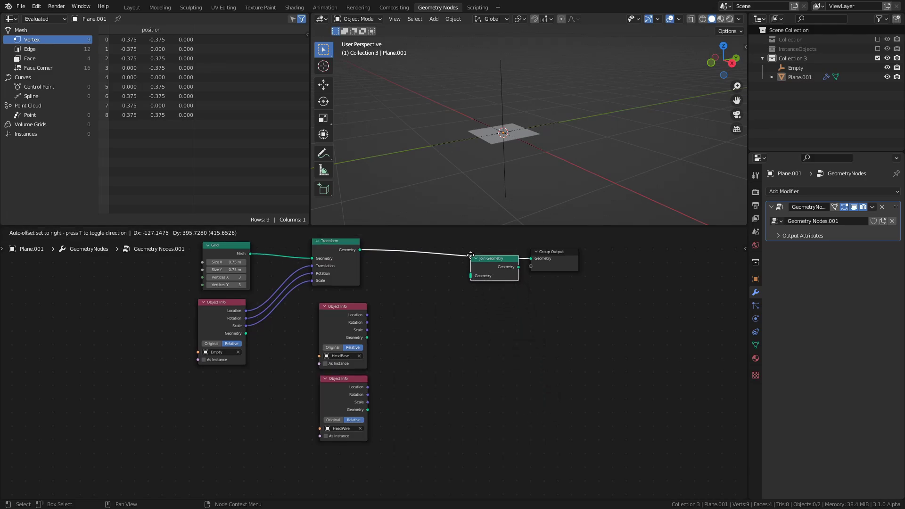
left_click(485, 267)
middle_click_drag(499, 321, 509, 363)
scroll(509, 363, "up", 2)
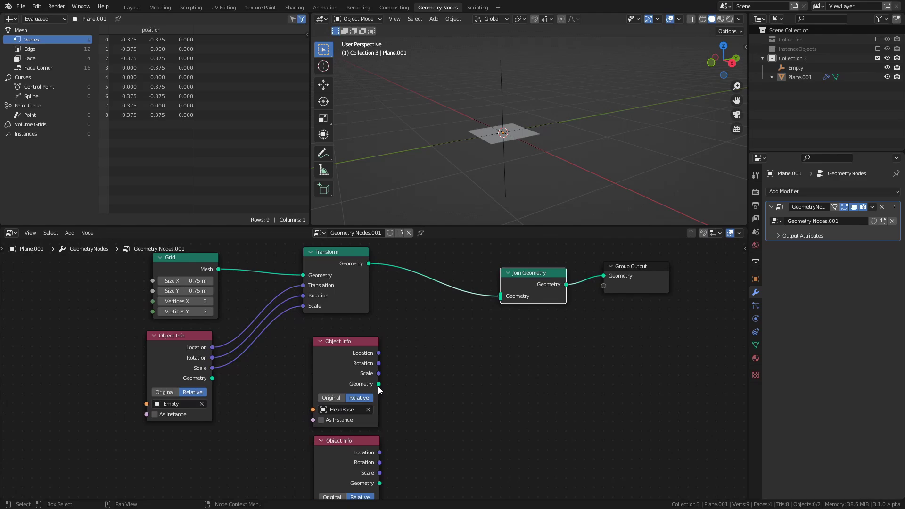
left_click_drag(379, 384, 440, 356)
left_click_drag(504, 298, 503, 298)
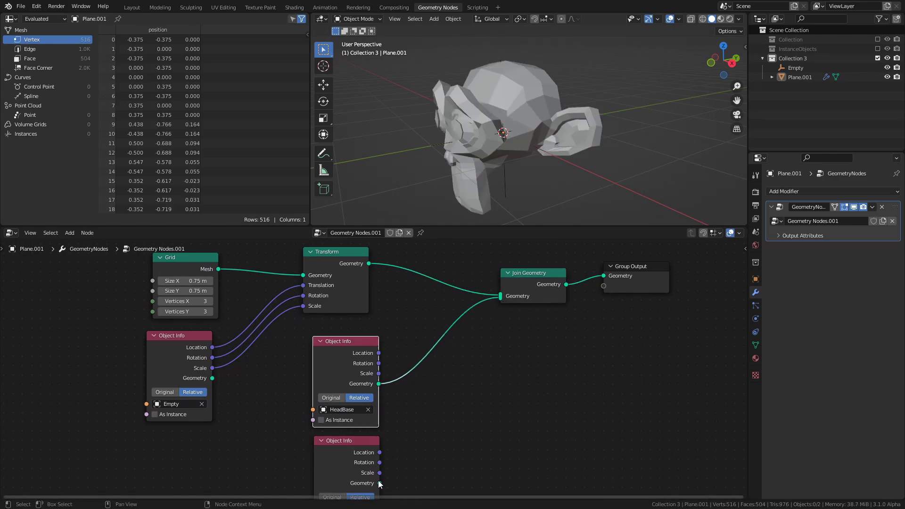
left_click_drag(379, 483, 504, 299)
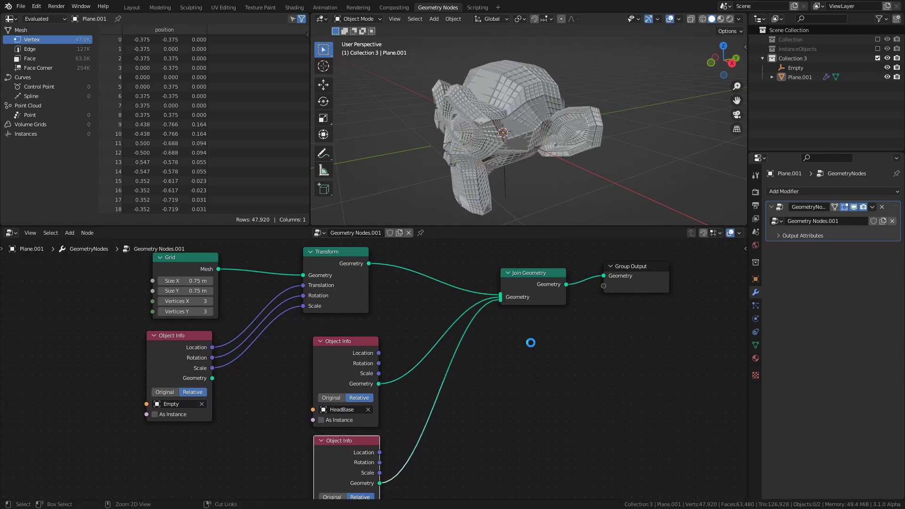
Insert a Separate Geometry node onto the HeadWire link and save the file.
key("shift+a")
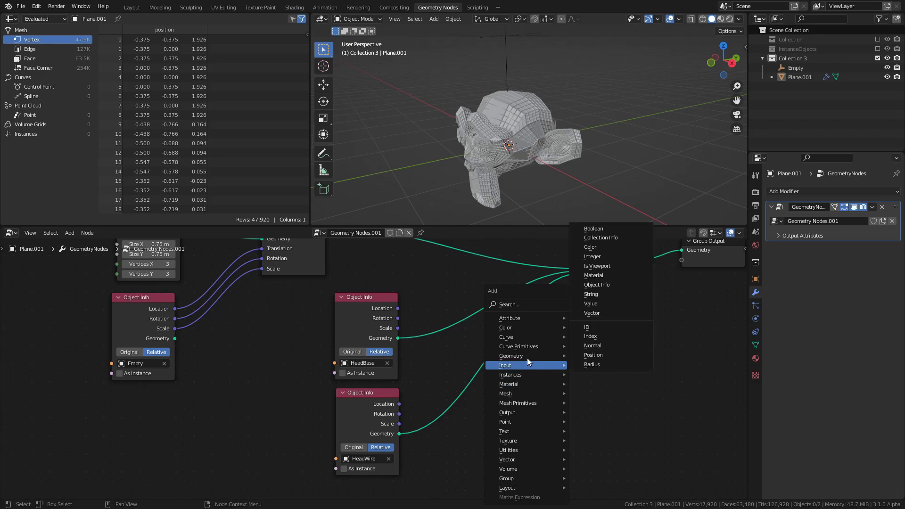
mouse_move(528, 356)
left_click(602, 420)
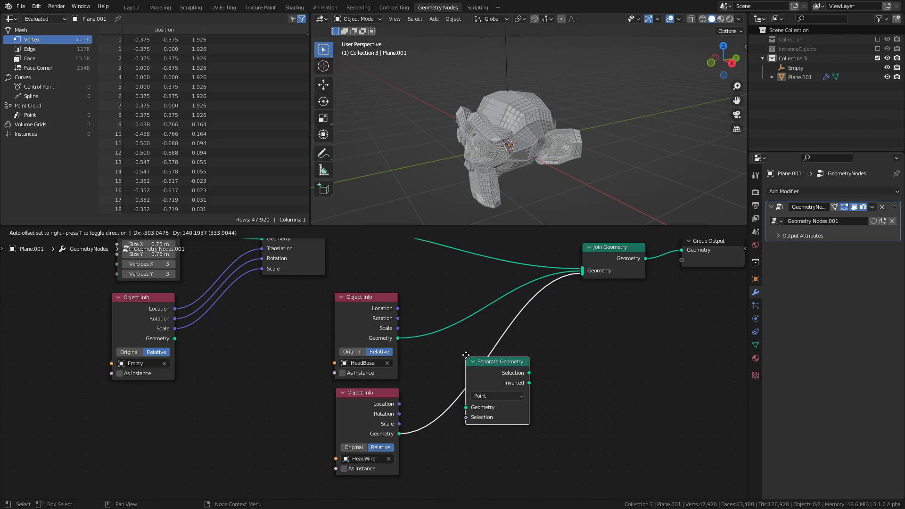
left_click(466, 355)
key("ctrl+s")
key("Home")
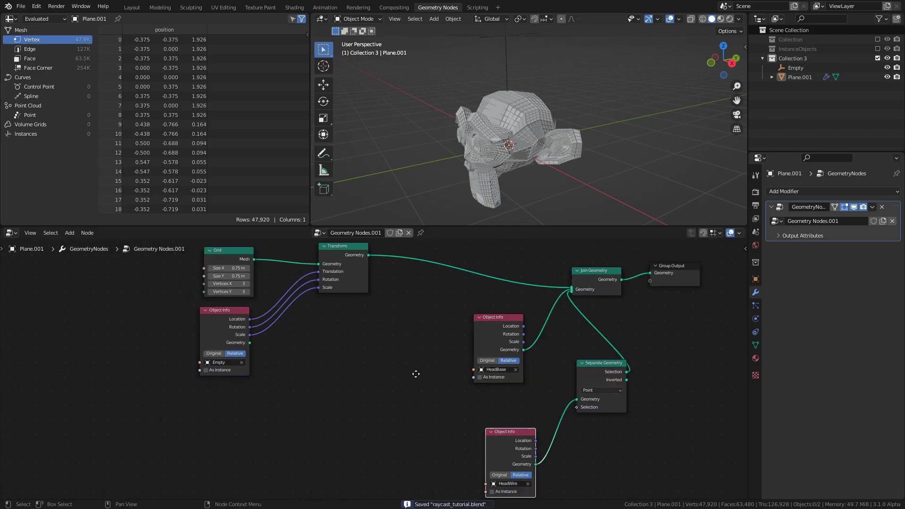
Add a Raycast node and set its Ray Direction Z to 1.
key("shift+a")
left_click(391, 305)
type("ray")
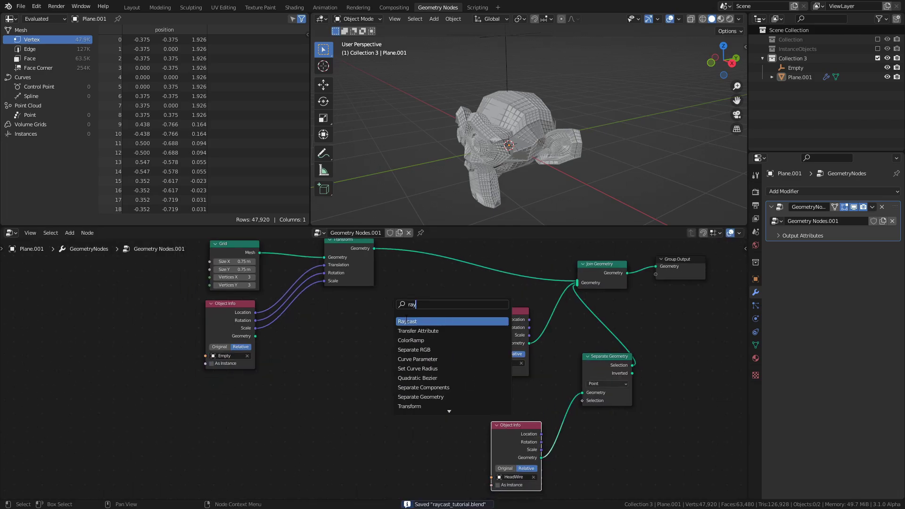
key("Return")
left_click(391, 306)
scroll(396, 330, "up", 3)
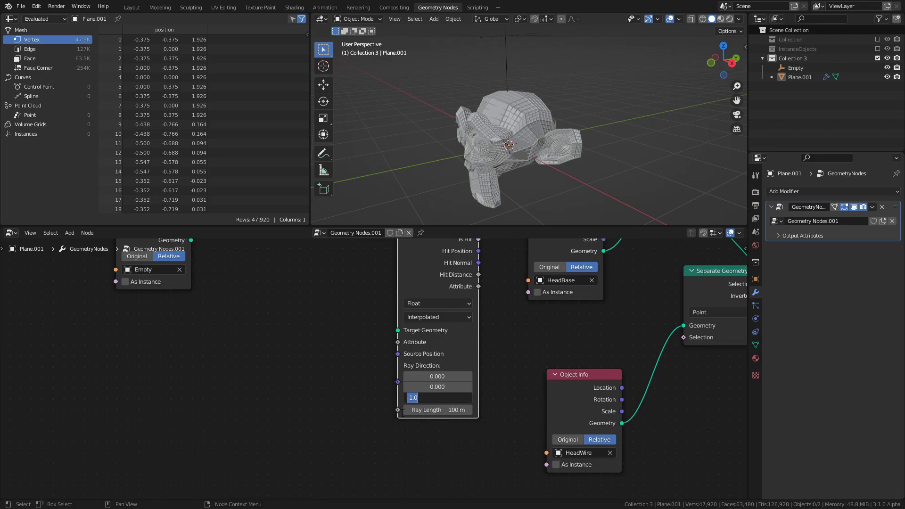
type("1")
key("Return")
key("Home")
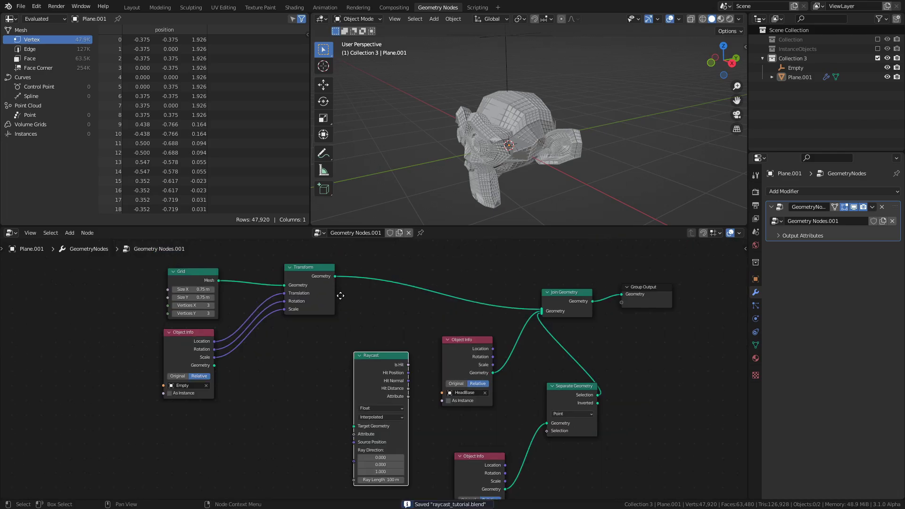
Link Transform to Raycast's Target Geometry and Is Hit to Separate Geometry's Selection.
left_click_drag(333, 276, 353, 425)
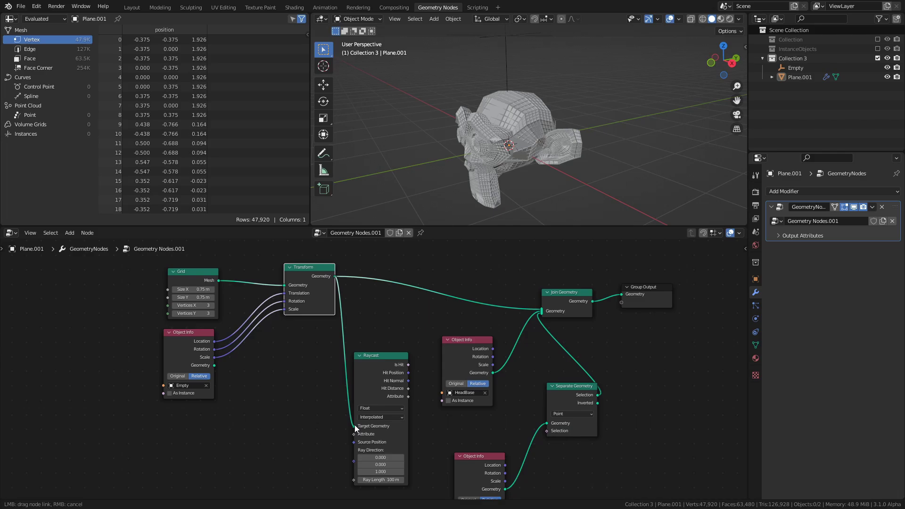
middle_click_drag(435, 427, 413, 397)
scroll(410, 410, "up", 2)
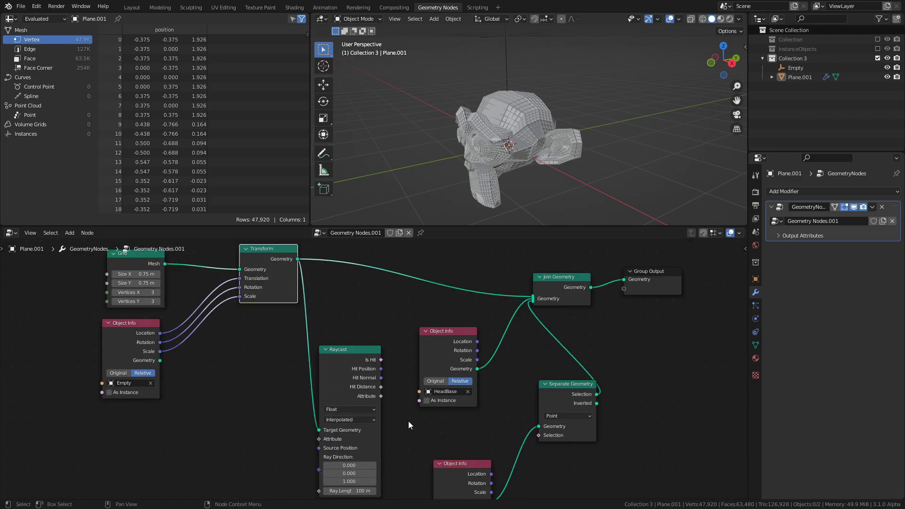
left_click_drag(381, 359, 540, 435)
middle_click_drag(532, 132, 573, 92)
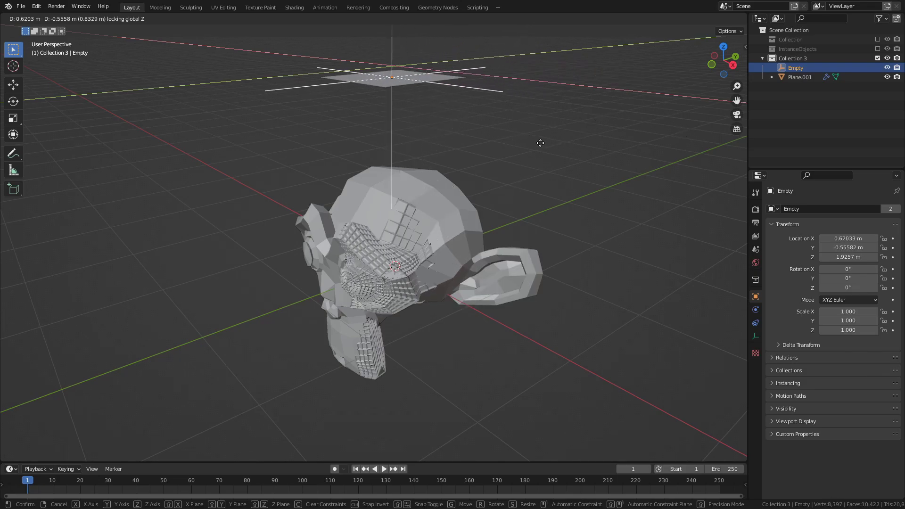
Shrink the scanner Empty to 0.421, try a horizontal move, then cancel and undo.
right_click(548, 157)
key("s")
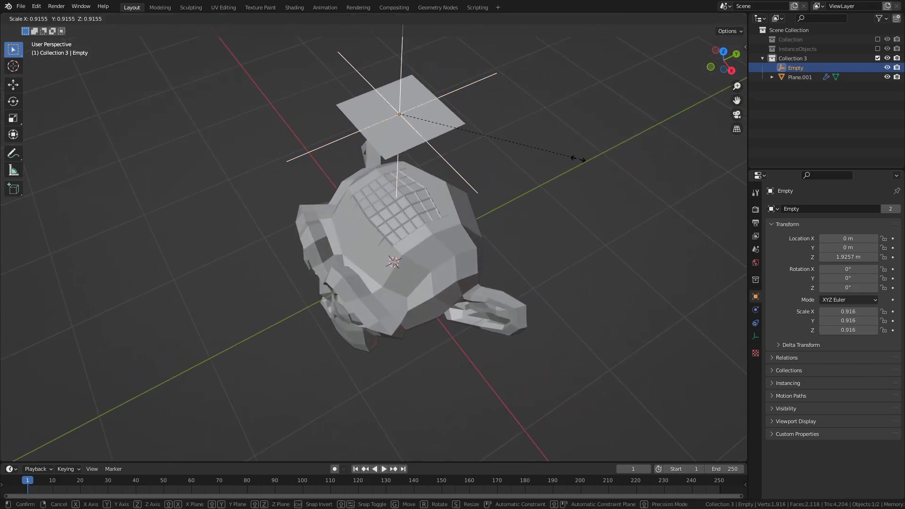
left_click(479, 143)
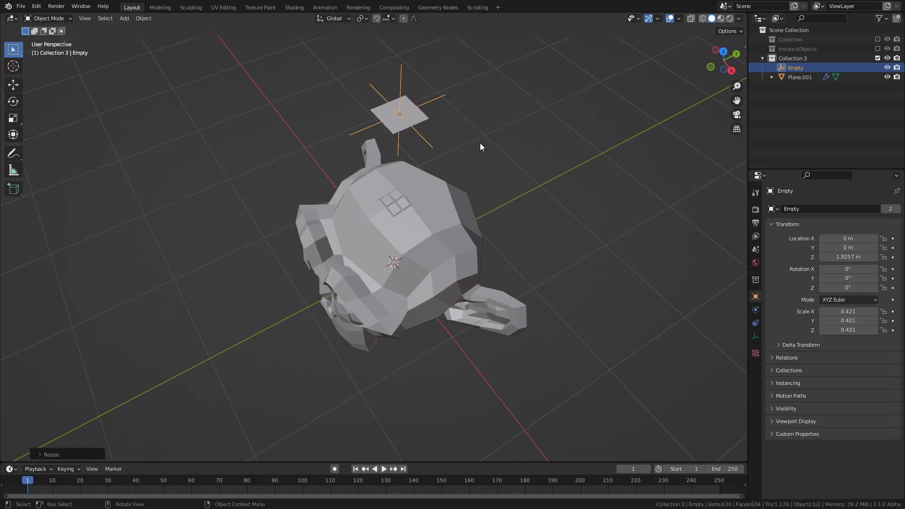
key("g")
key("shift+z")
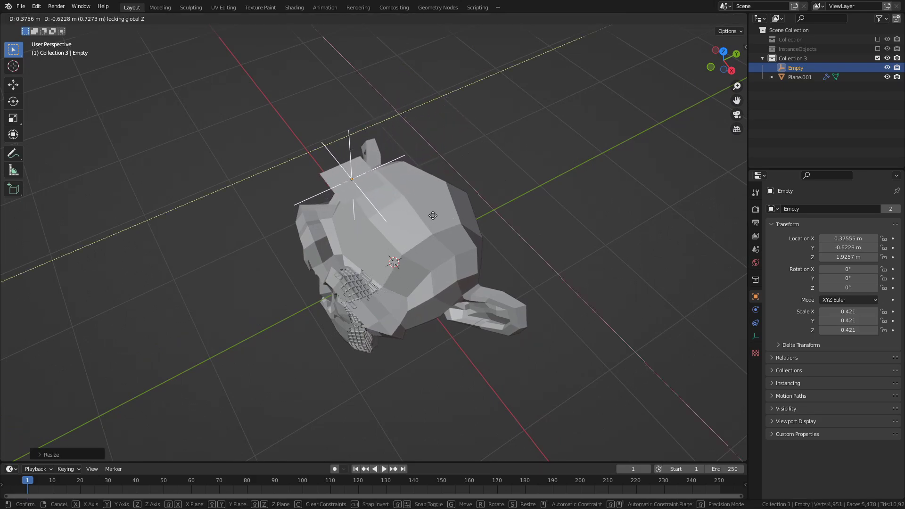
right_click(527, 133)
key("ctrl+z")
Enlarge the scanner Empty and start another horizontal move above the monkey.
key("s")
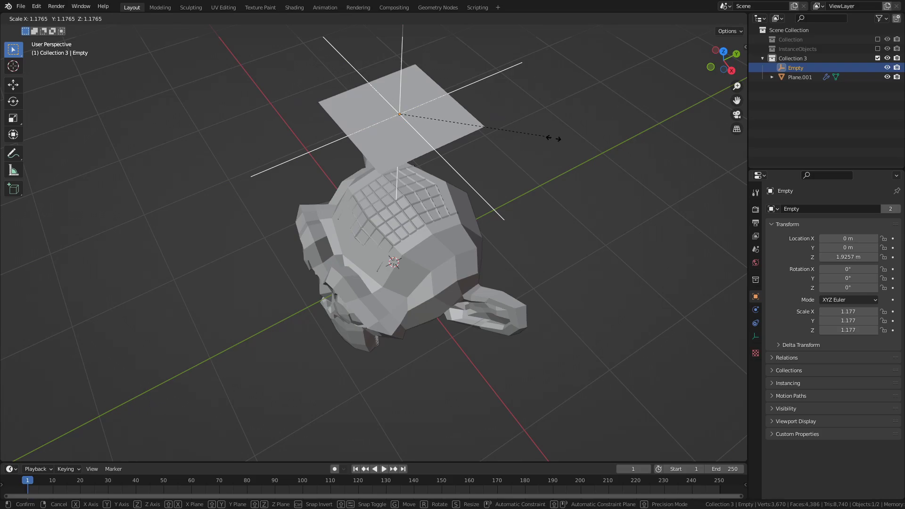
left_click(672, 140)
middle_click_drag(673, 139, 624, 137)
key("g")
key("shift+z")
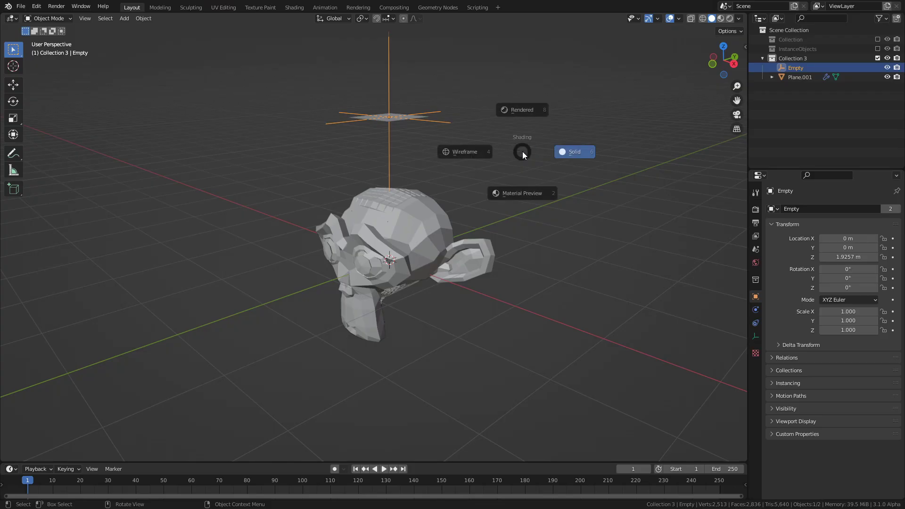
Enable the InstanceObjects collection, select HeadWire and give it a new material.
left_click(522, 151)
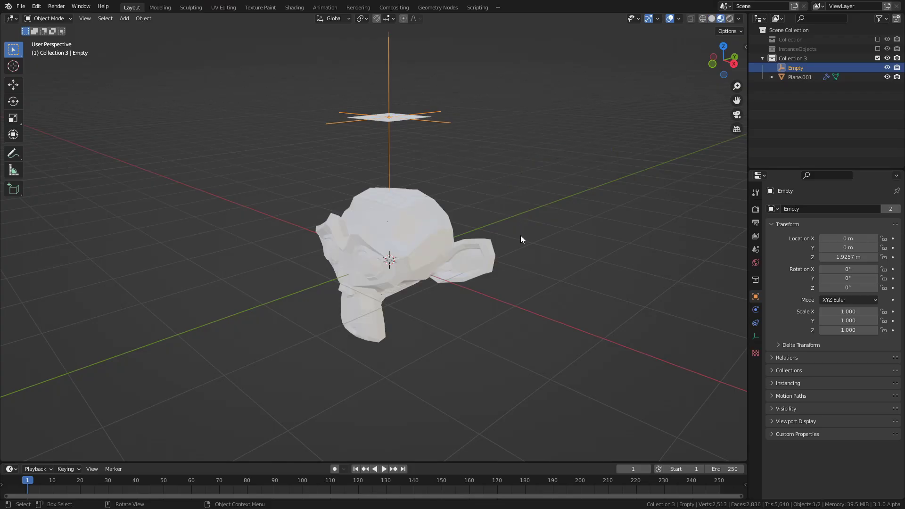
left_click(877, 49)
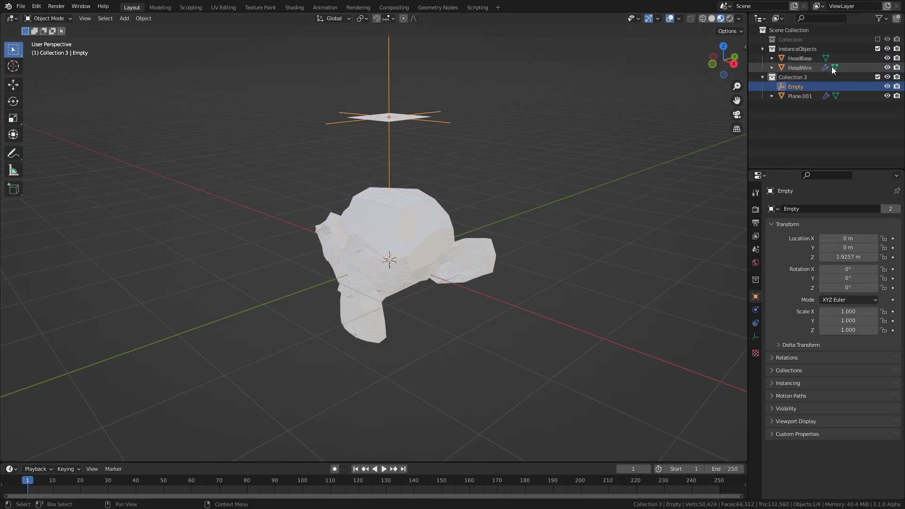
left_click(805, 68)
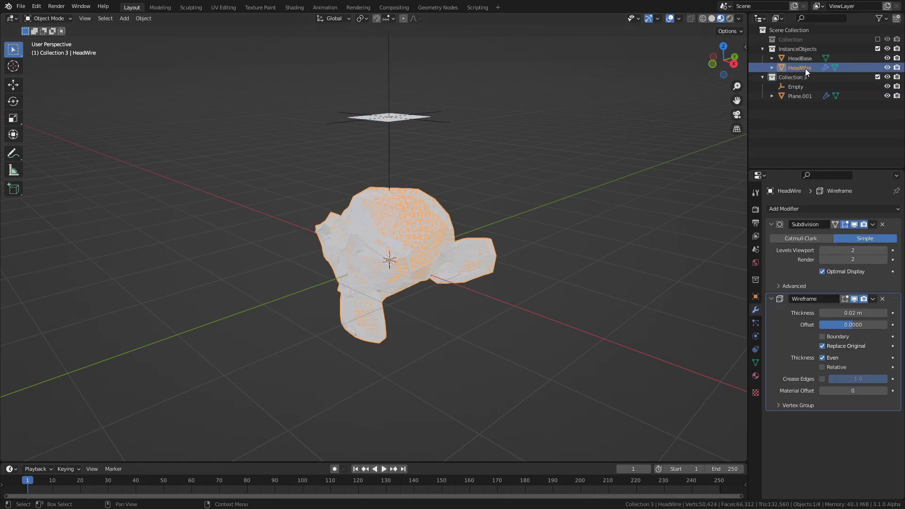
left_click(756, 376)
left_click(829, 248)
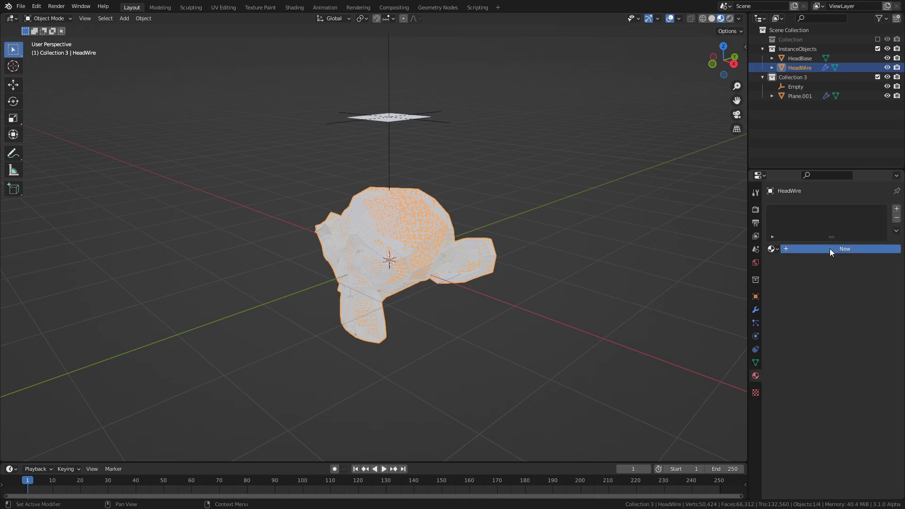
Name the material Scanner with bright green emission at strength 5.
double_click(811, 211)
type("Scanner")
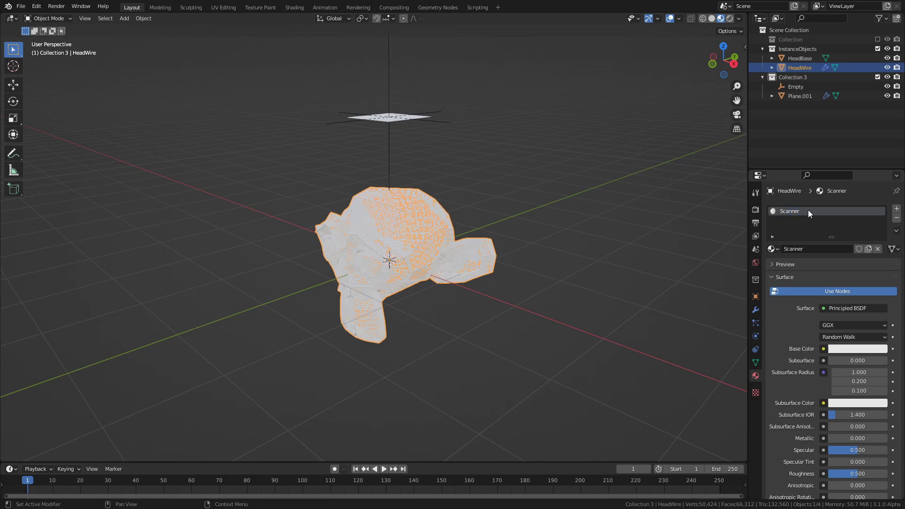
scroll(820, 222, "down", 10)
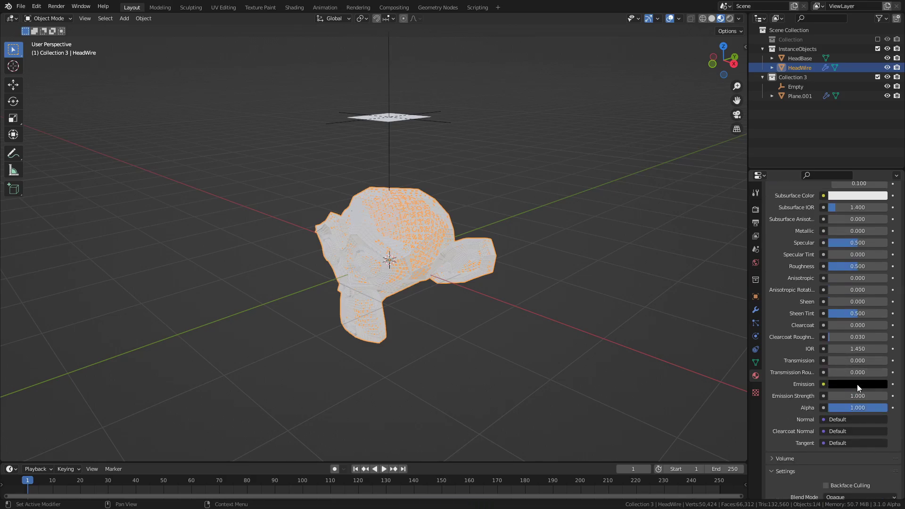
key("Return")
left_click(860, 385)
left_click_drag(880, 296, 880, 249)
left_click_drag(835, 284, 805, 283)
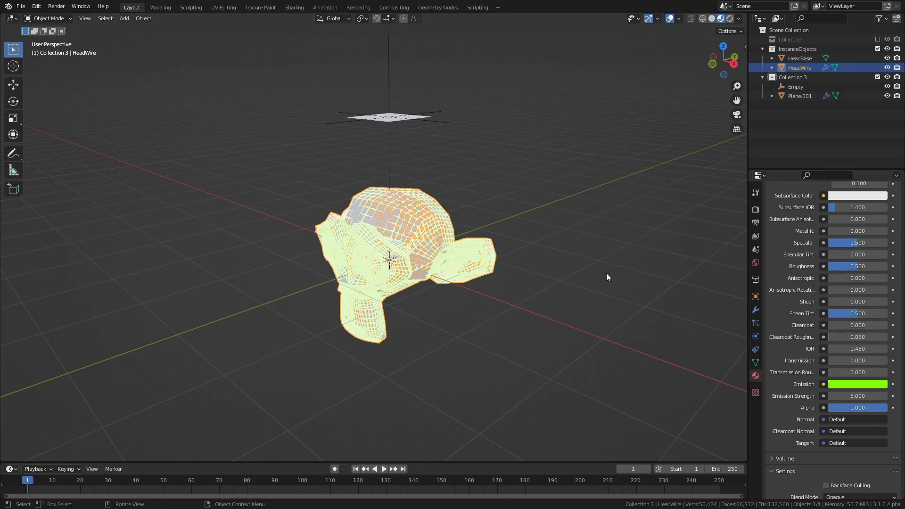
Exclude InstanceObjects and enable Eevee Bloom, Screen Space Reflections and Motion Blur.
left_click(877, 48)
left_click(755, 211)
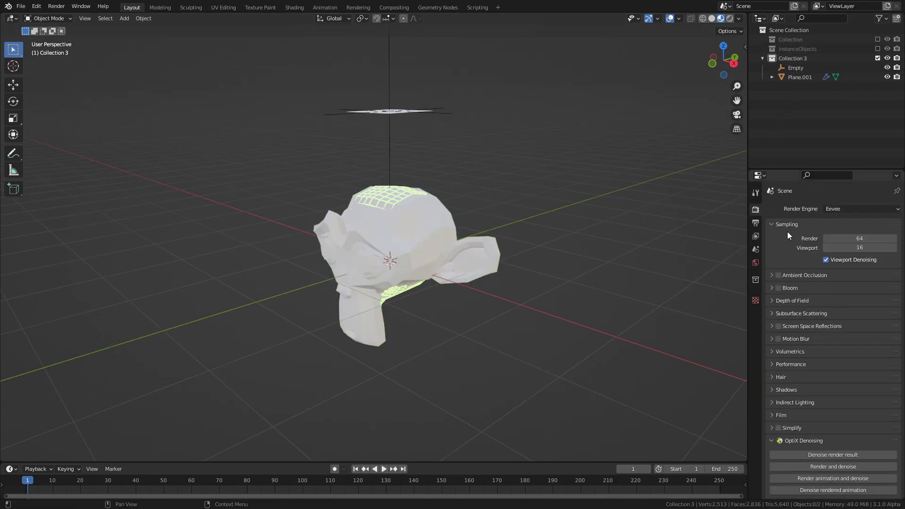
left_click(778, 288)
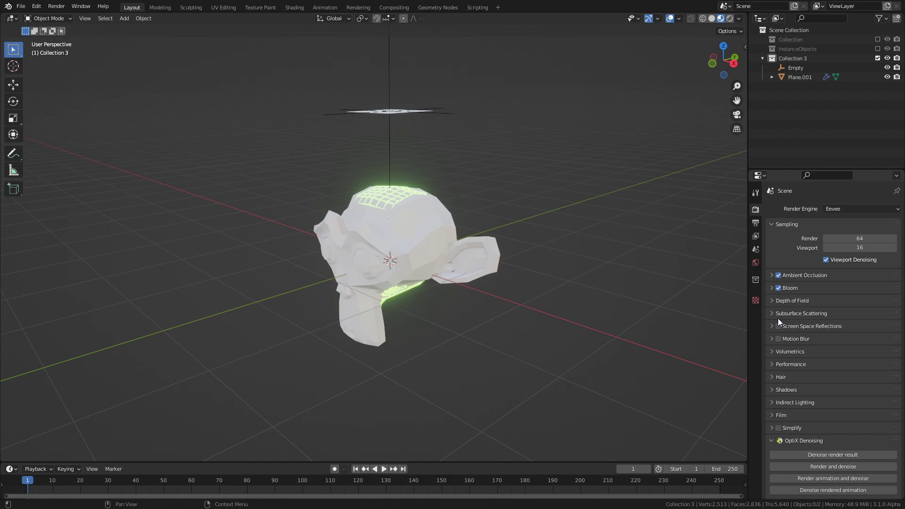
left_click(778, 326)
left_click(779, 338)
Slide the scanner Empty horizontally over the monkey to reveal glowing green wireframe.
middle_click_drag(471, 220, 455, 169)
left_click(444, 174)
key("g")
key("shift+z")
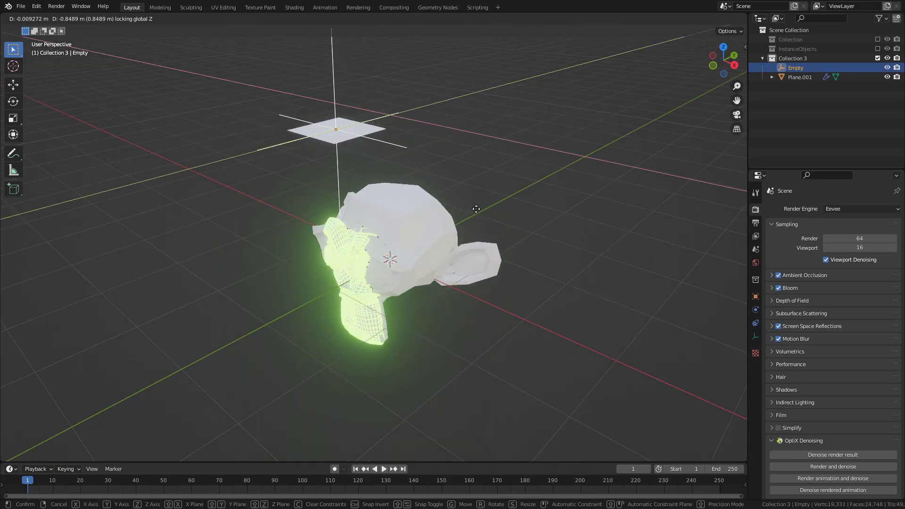
left_click(590, 215)
middle_click_drag(590, 215, 536, 170)
key("g")
key("shift+z")
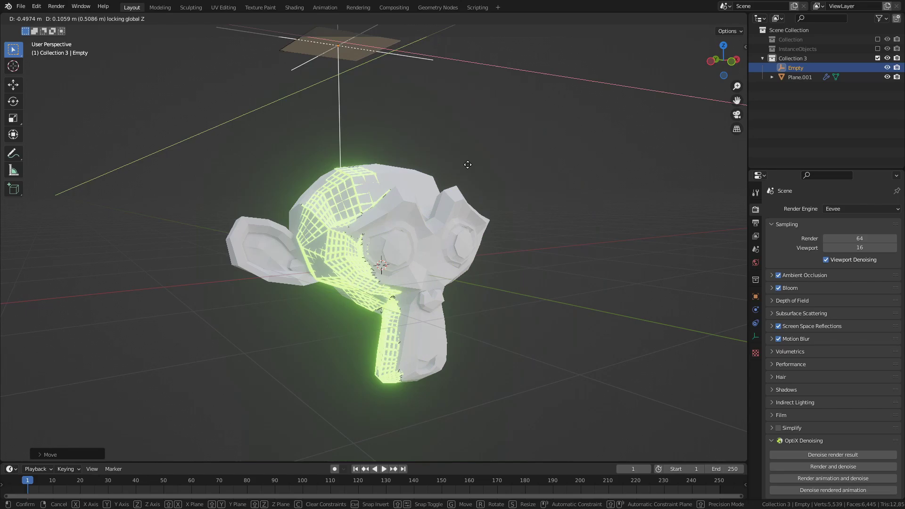